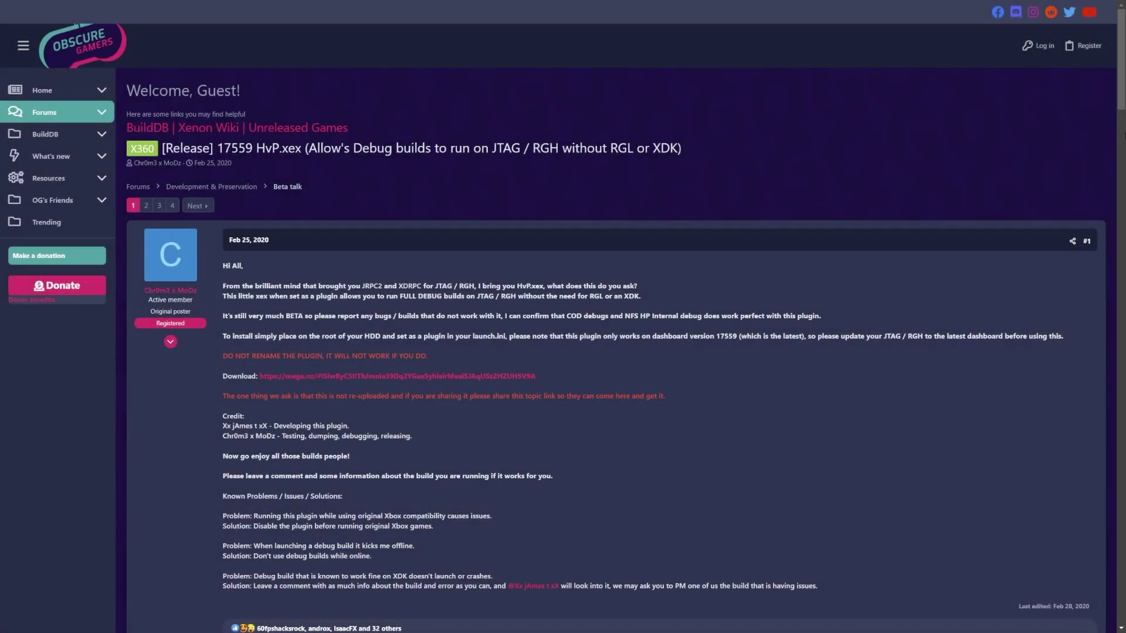
Read through the 17559 HvP.xex release post, including its installation notes and its known problems and solutions
scroll(1124, 135, down, 1)
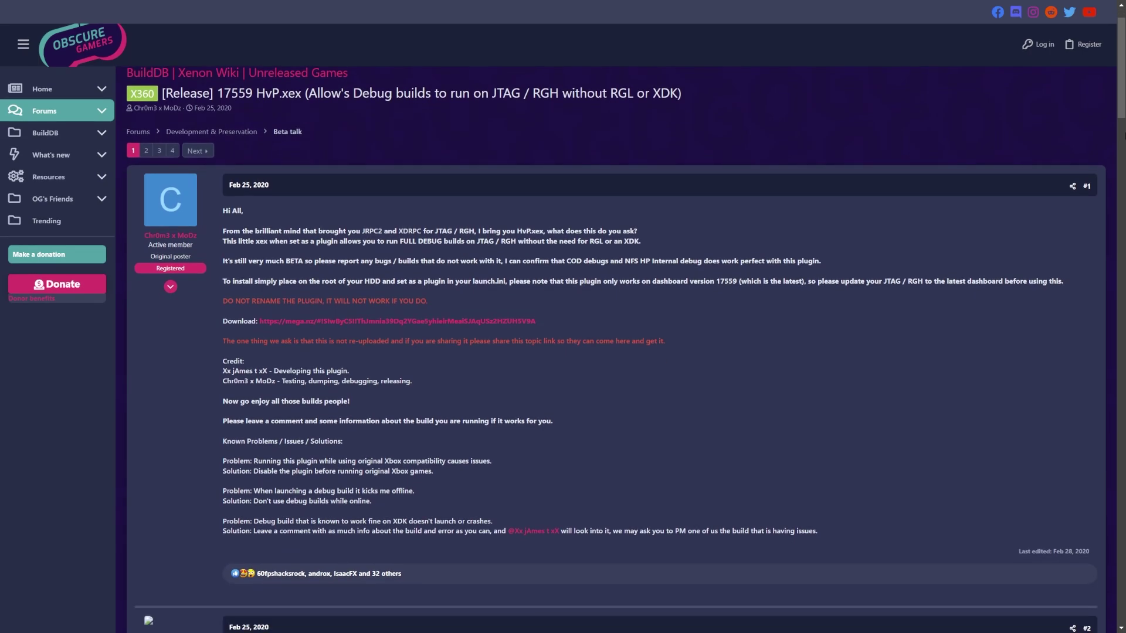
scroll(1124, 135, up, 1)
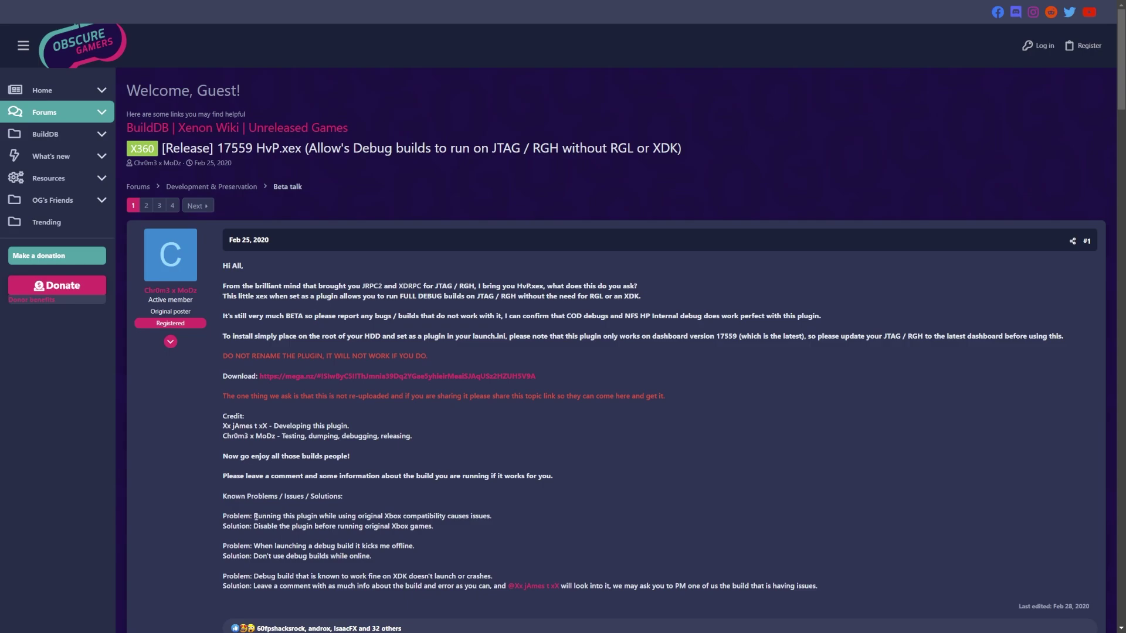
drag(501, 518, 231, 519)
click(226, 520)
drag(444, 526, 253, 526)
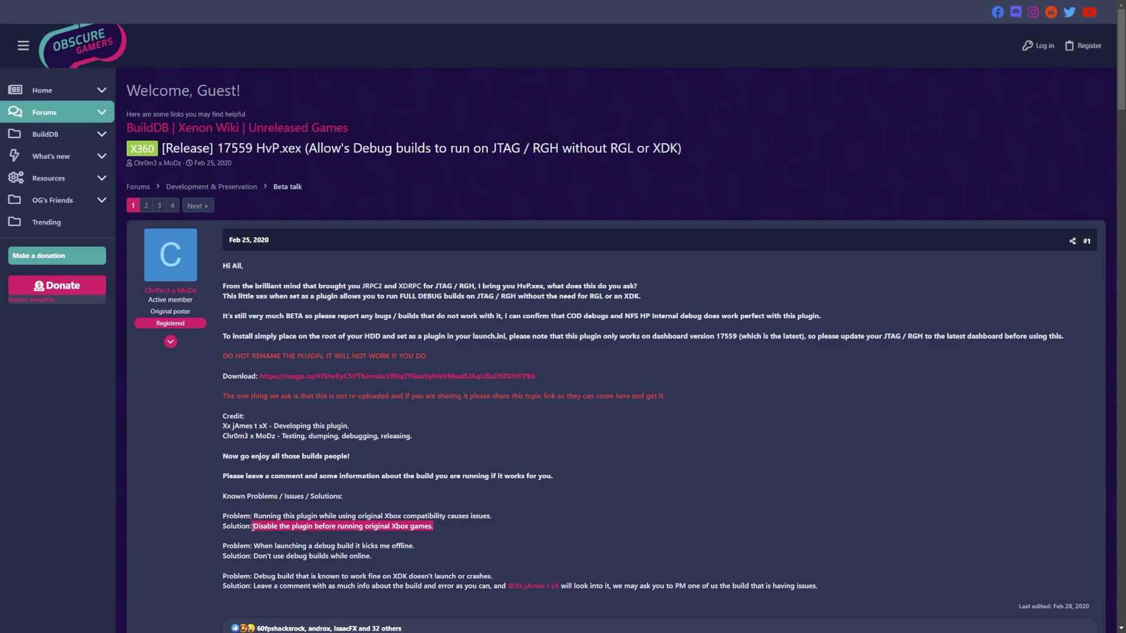
click(253, 527)
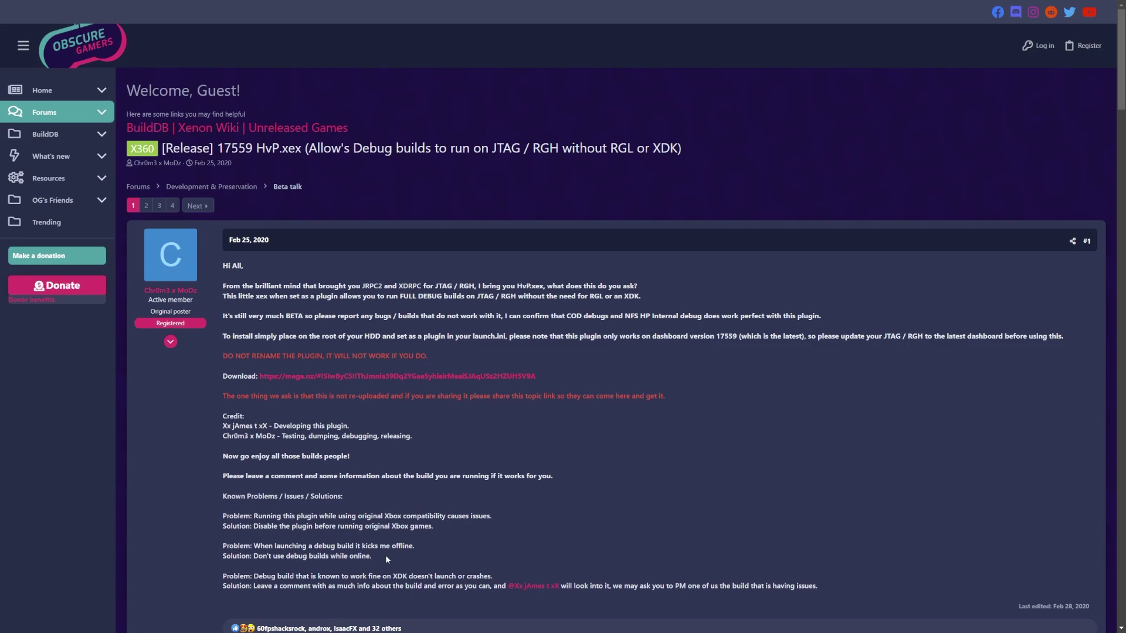
drag(386, 554, 222, 563)
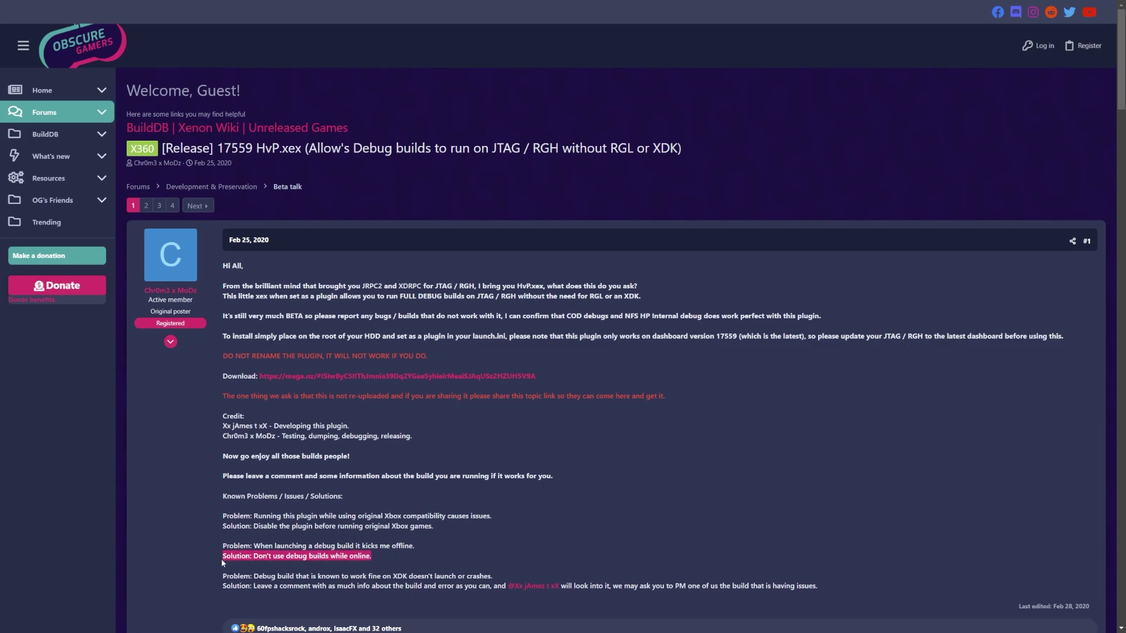
click(391, 558)
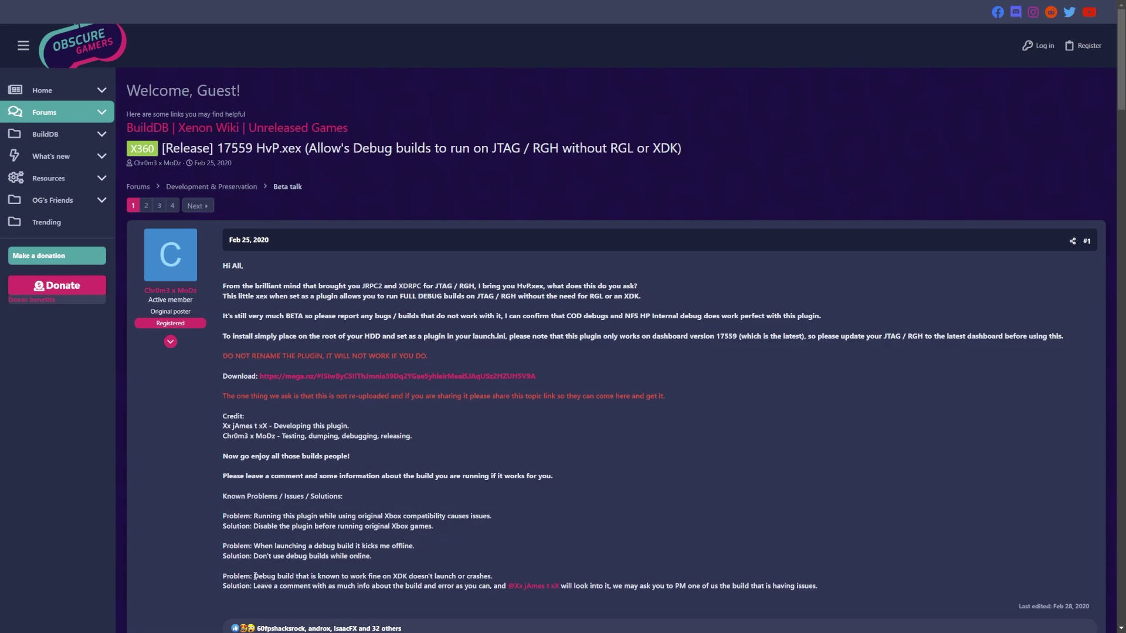
drag(392, 576, 433, 576)
click(494, 580)
scroll(321, 491, down, 1)
scroll(305, 410, up, 1)
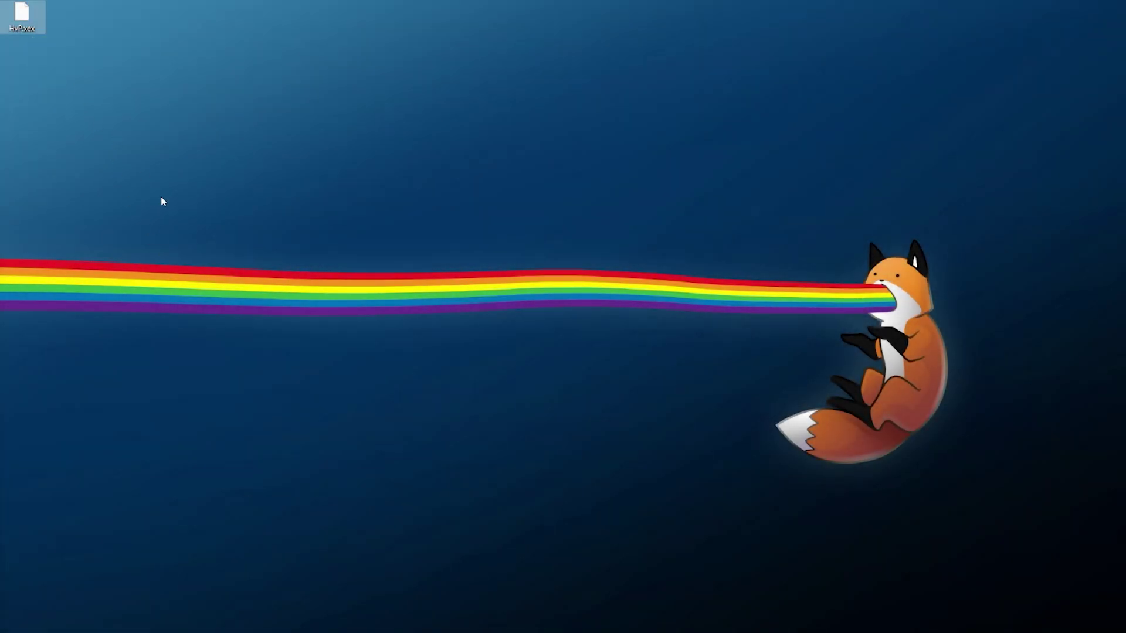
In File Explorer, check the file system of USB DISK (H:) in its properties
key(super+e)
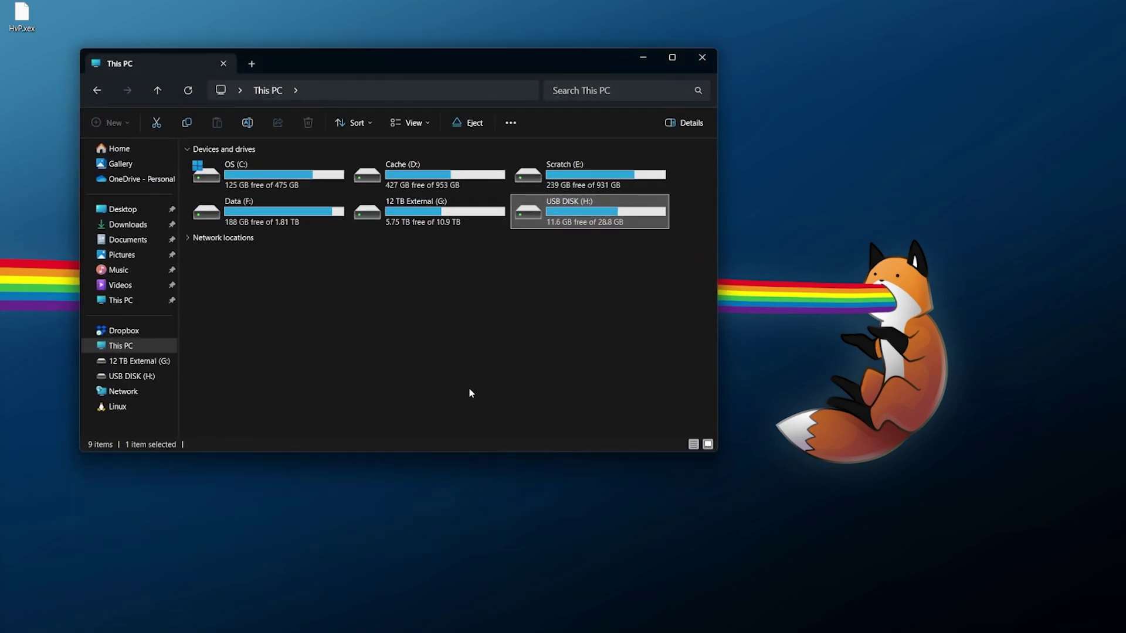
right_click(534, 213)
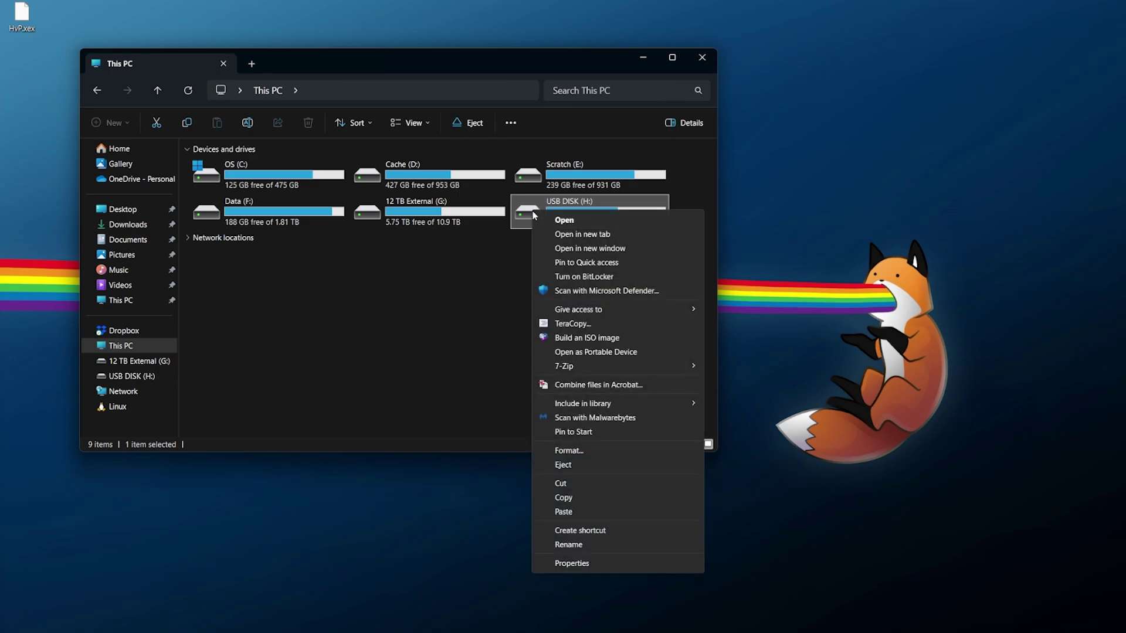
click(580, 563)
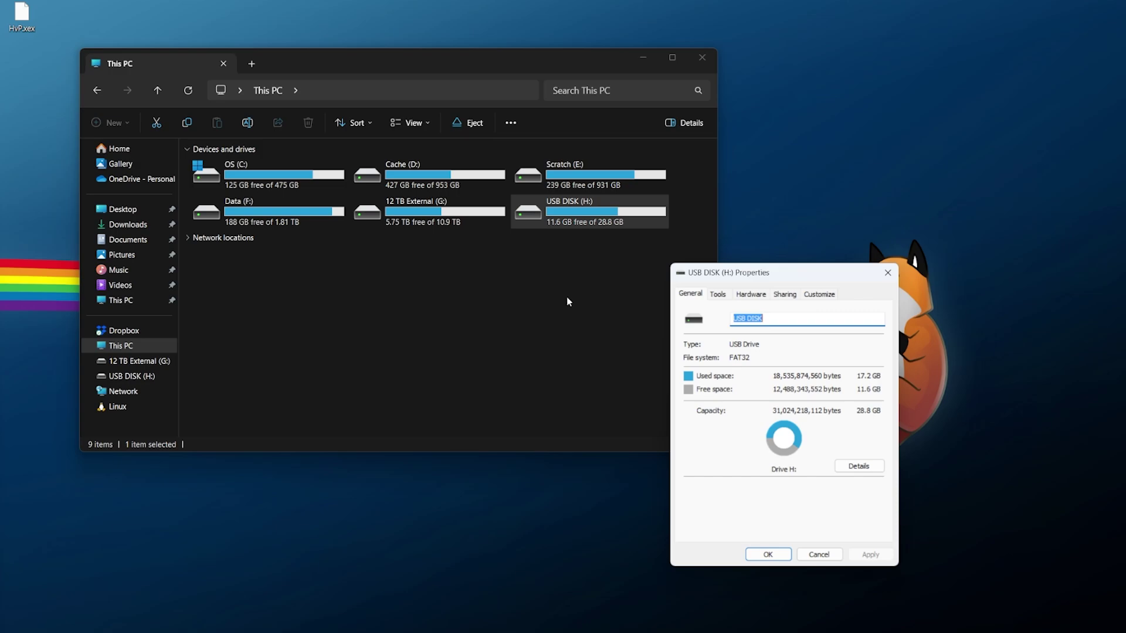
key(Escape)
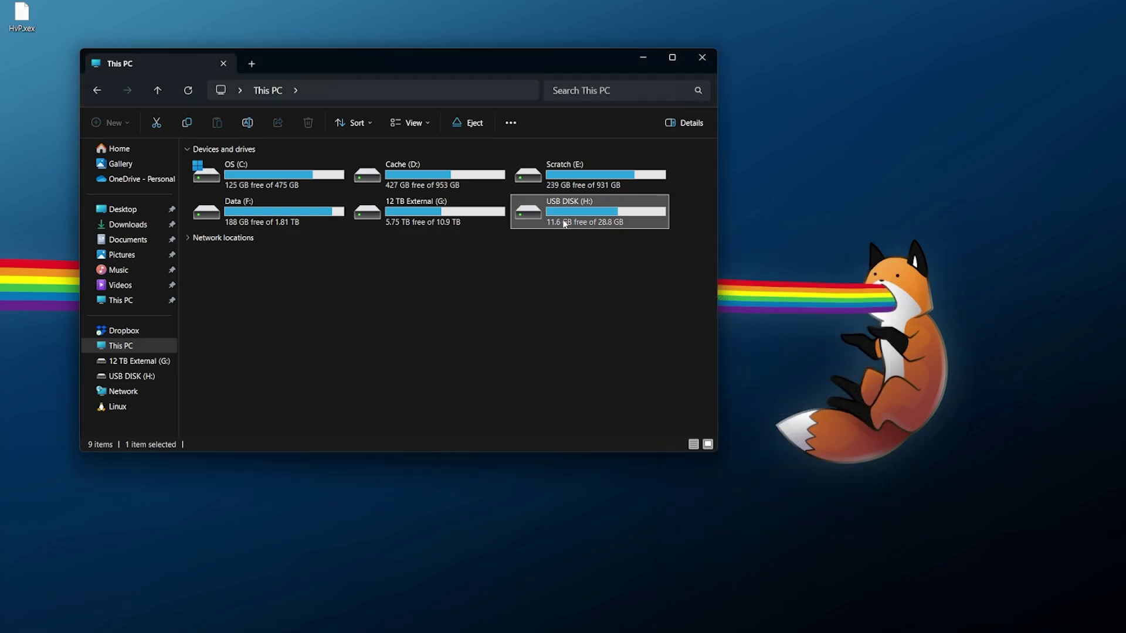
Copy HvP.xex from the desktop to the root of USB DISK (H:)
double_click(548, 219)
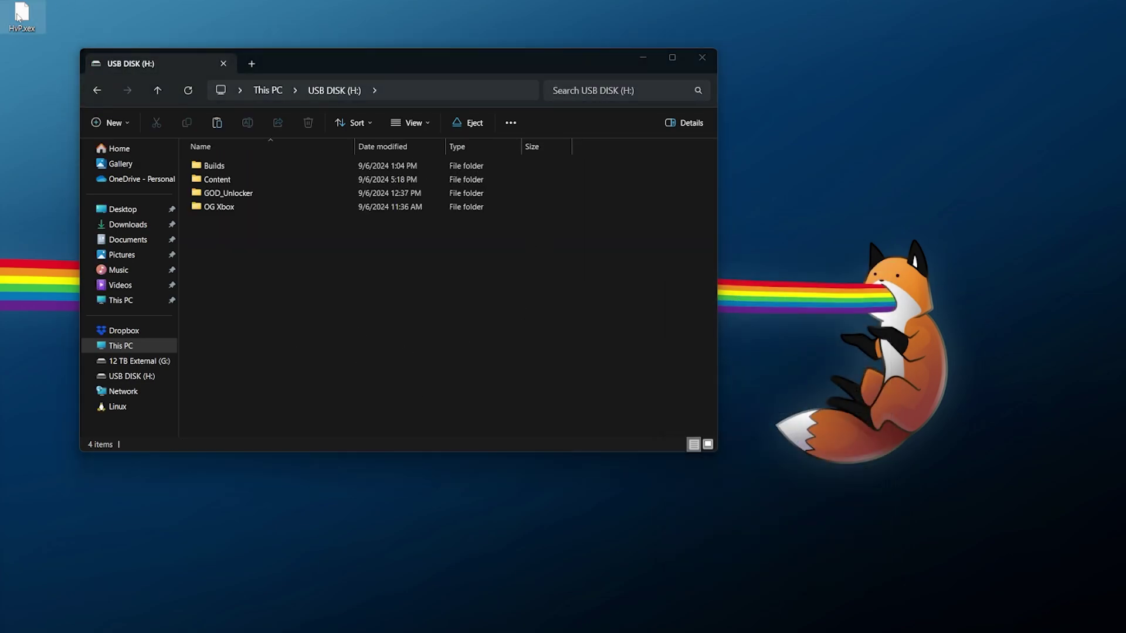
drag(331, 262, 352, 407)
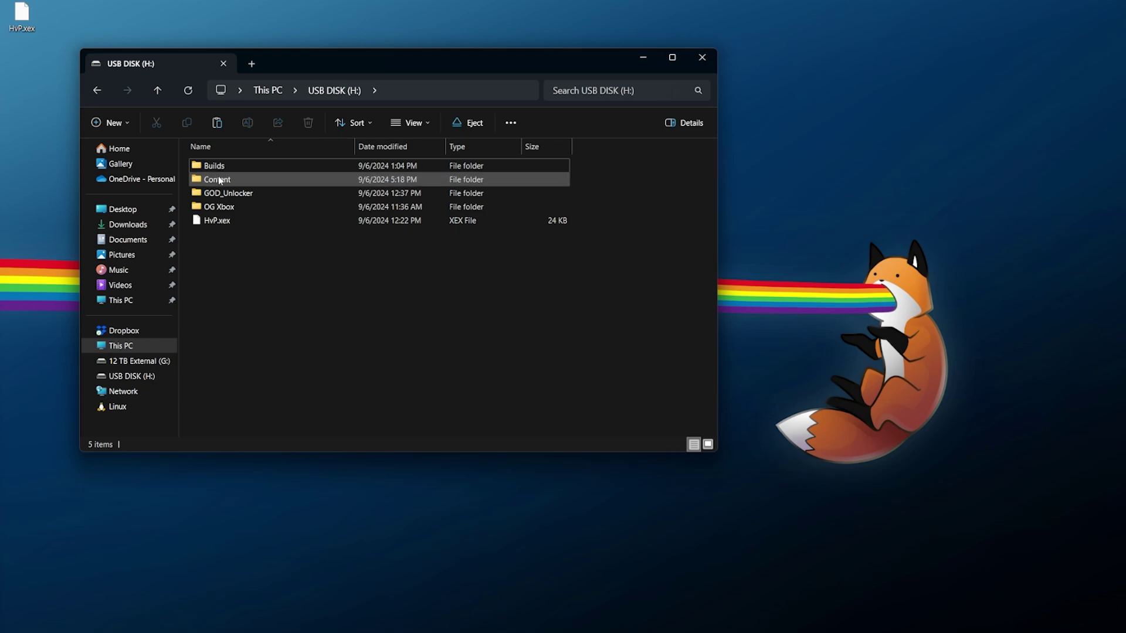
Open the Crackdown (01.22.04.0211, Apr 02 2006) folder inside Builds and locate CW_RW4_Final.exe and CW_RW4_Release.exe
double_click(234, 165)
double_click(271, 166)
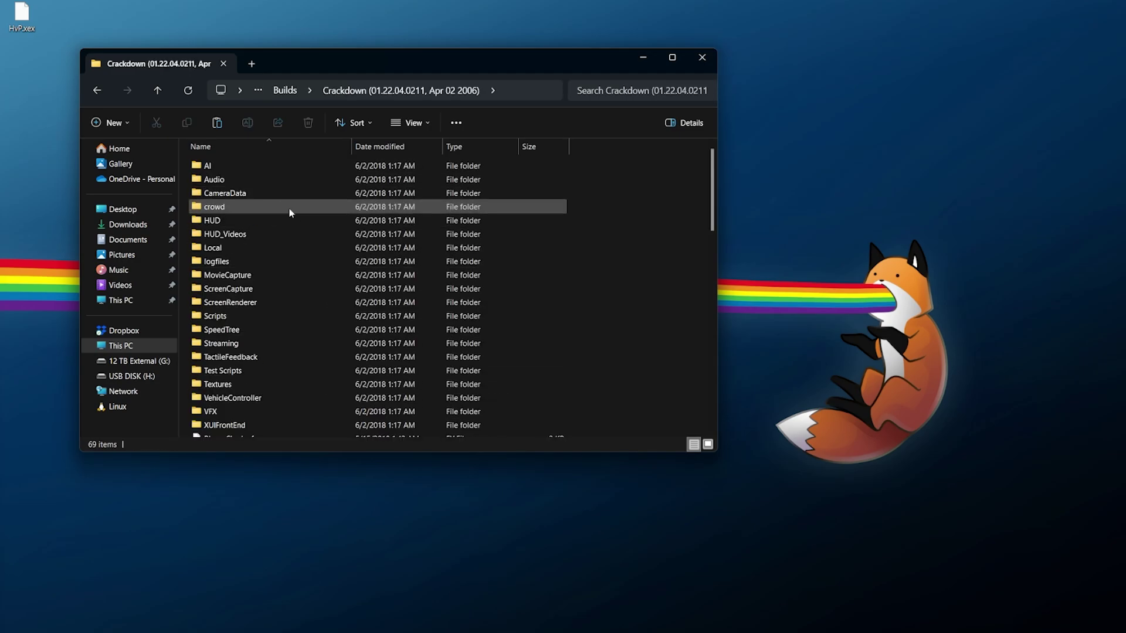
scroll(289, 213, down, 4)
scroll(292, 218, down, 1)
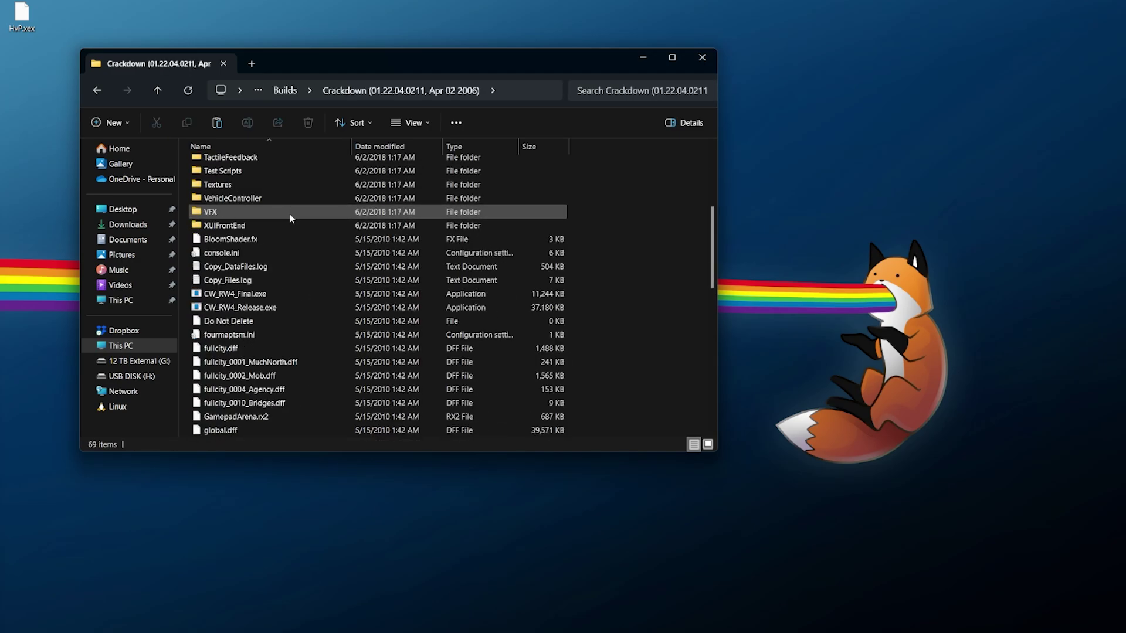
click(258, 295)
click(267, 310)
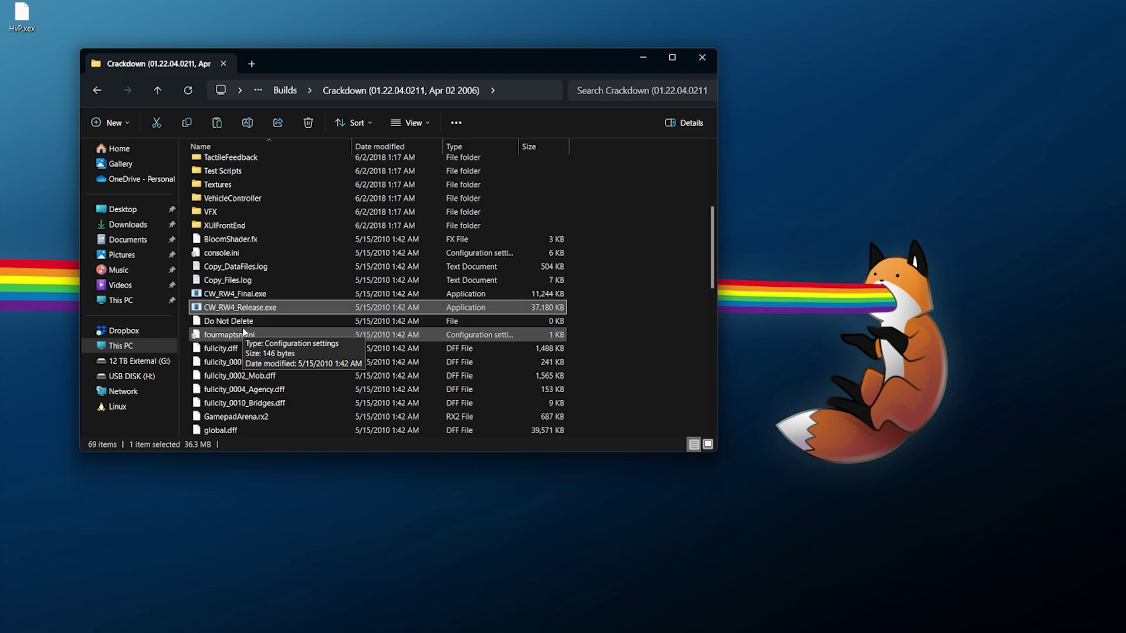
click(292, 294)
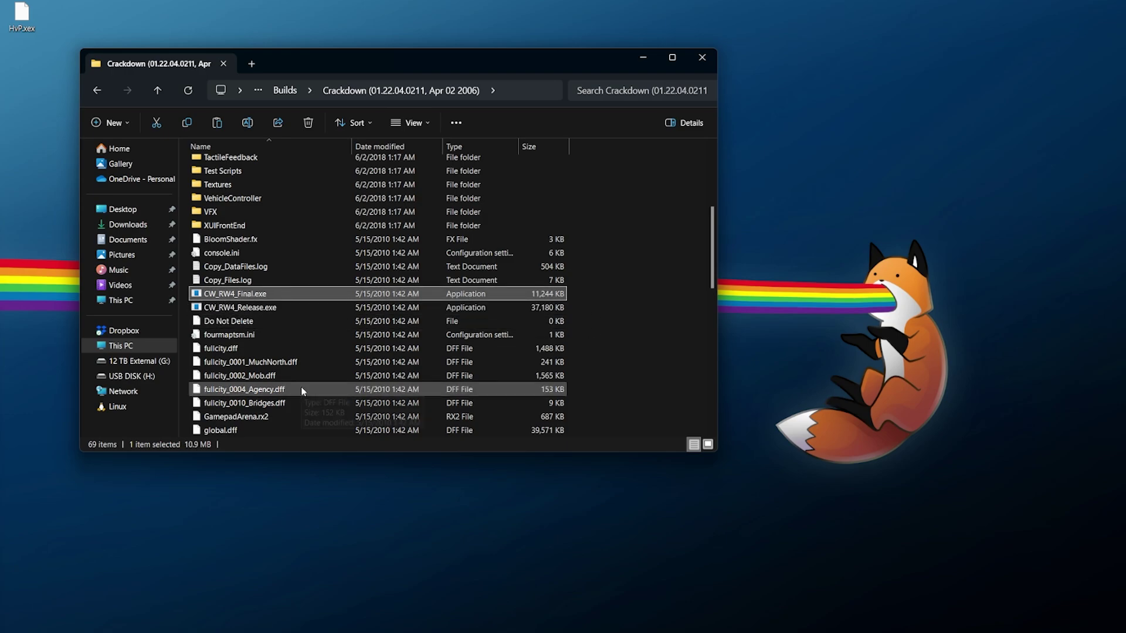
click(264, 309)
click(266, 294)
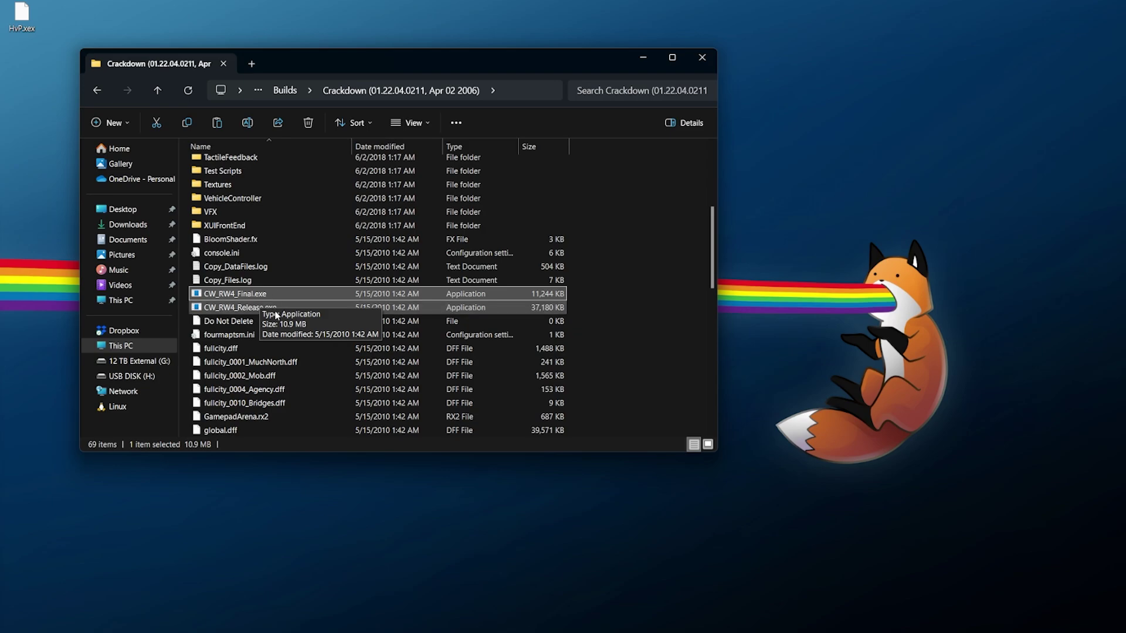
Check whether File Explorer is set to show file name extensions
click(412, 122)
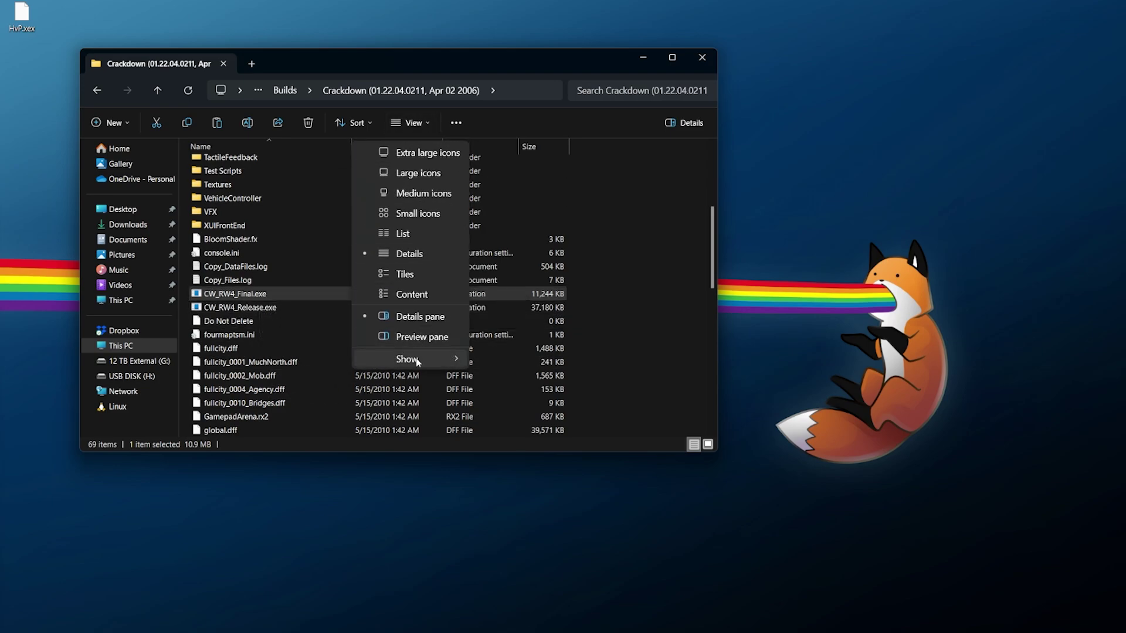
mouse_move(446, 359)
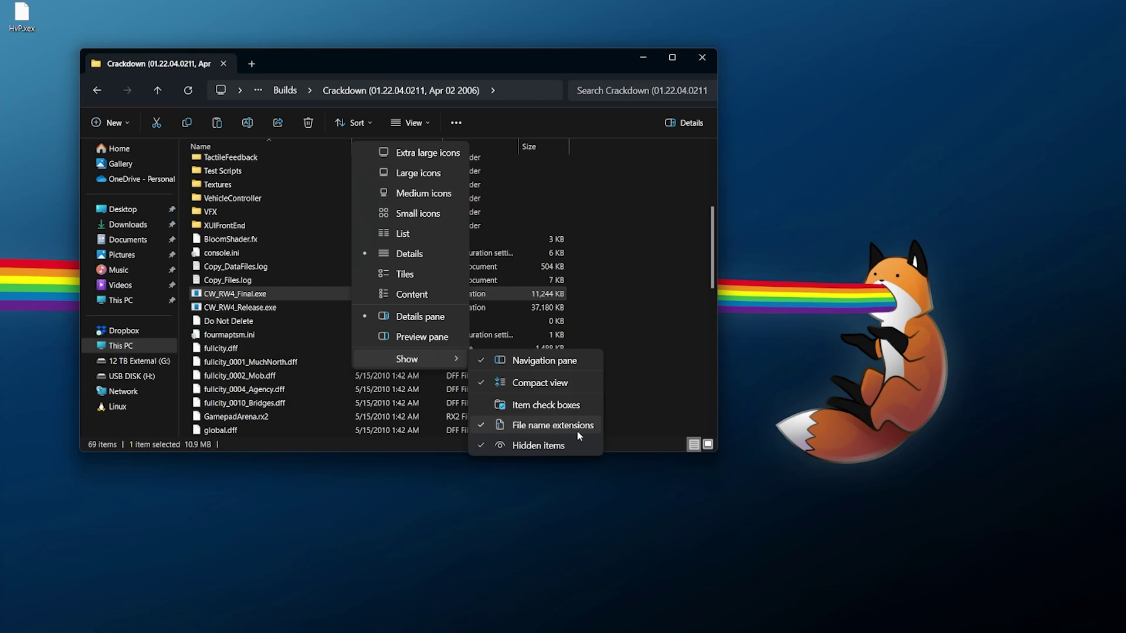
click(281, 306)
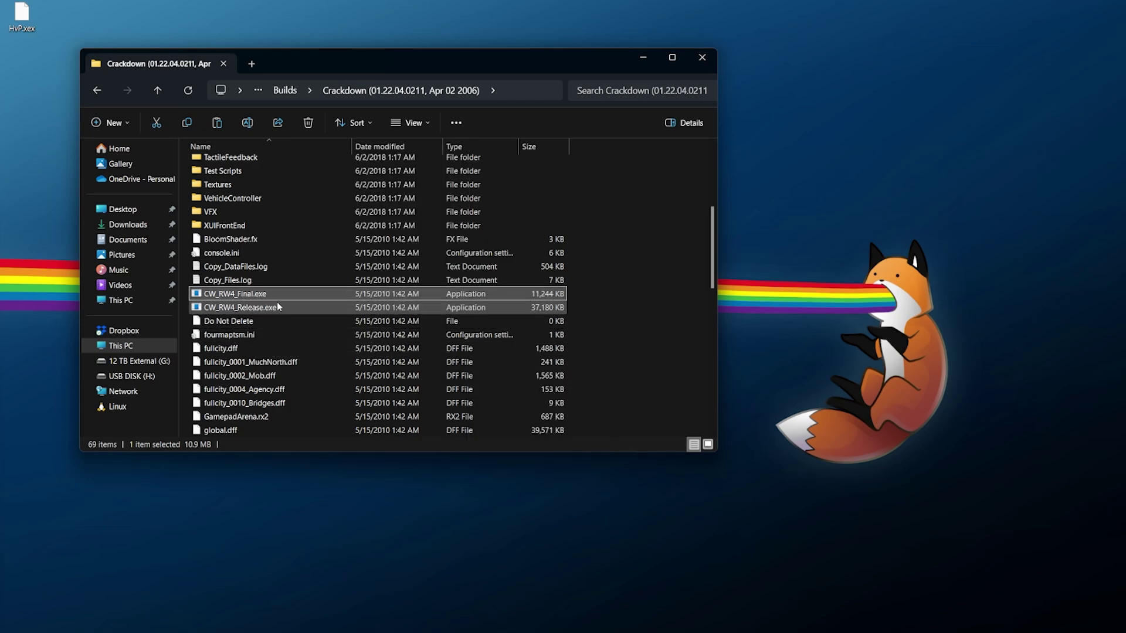
Rename CW_RW4_Final.exe to CW_RW4_Final.xex and accept the extension change
click(258, 294)
drag(256, 295, 270, 295)
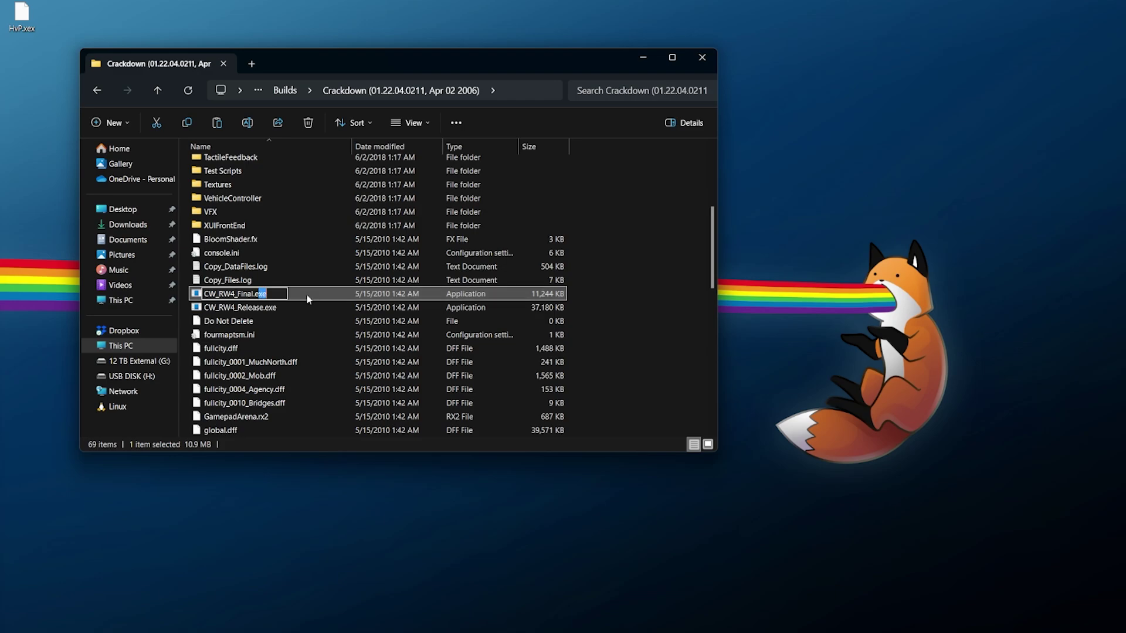
text(xex)
key(Return)
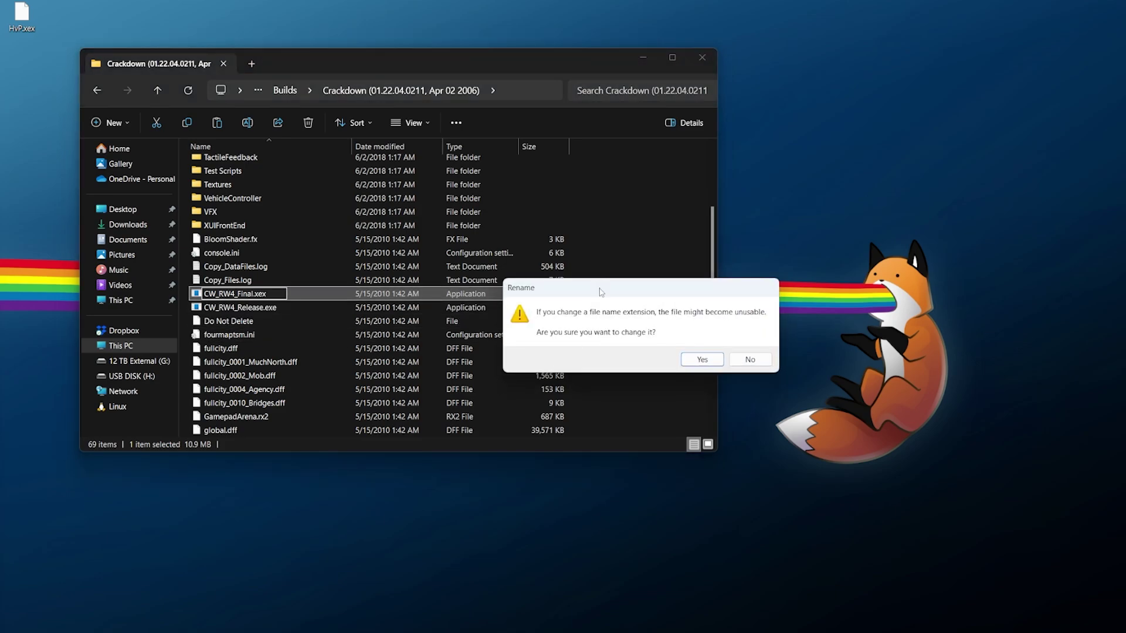
drag(601, 288, 422, 256)
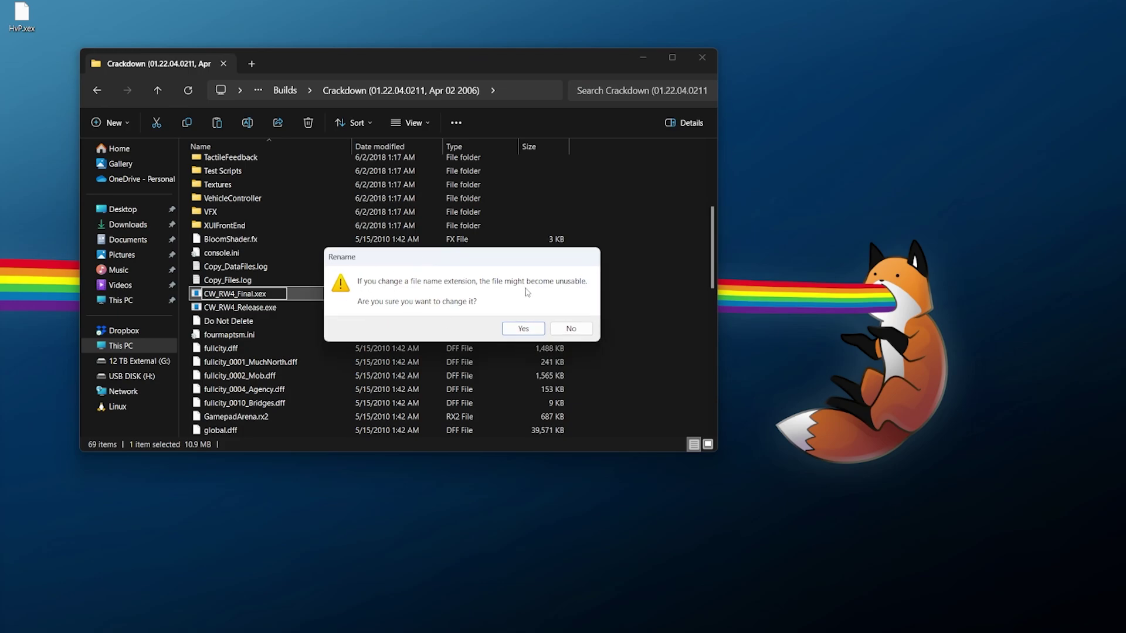
click(524, 329)
Rename CW_RW4_Release.exe to CW_RW4_Release.xex and accept the extension change
click(262, 313)
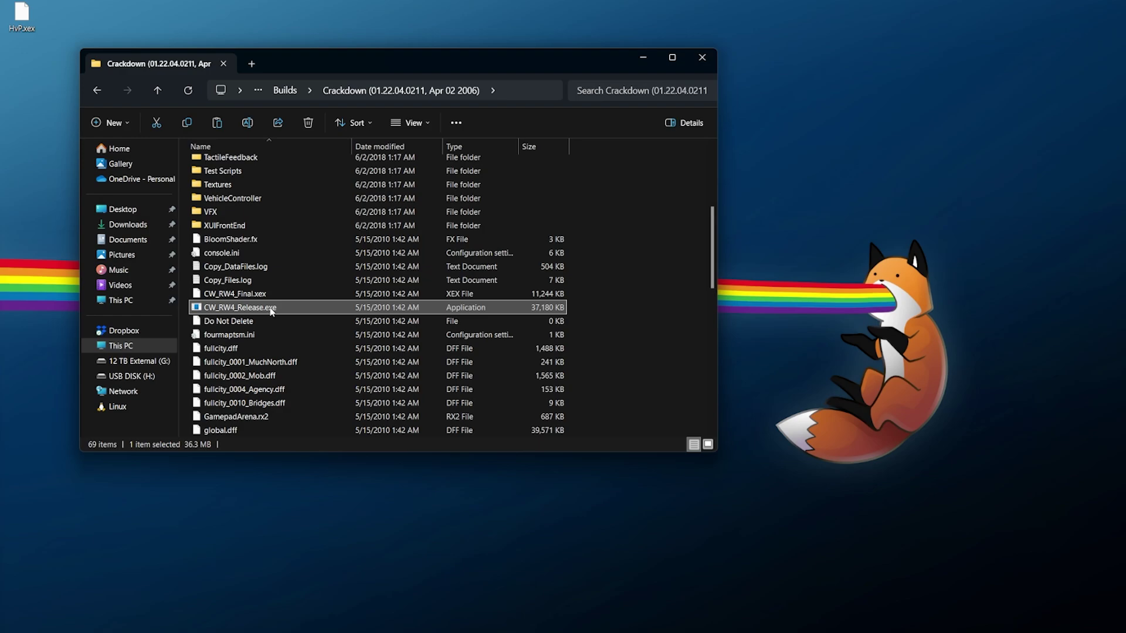
click(267, 313)
key(End)
key(BackSpace)
key(BackSpace)
key(BackSpace)
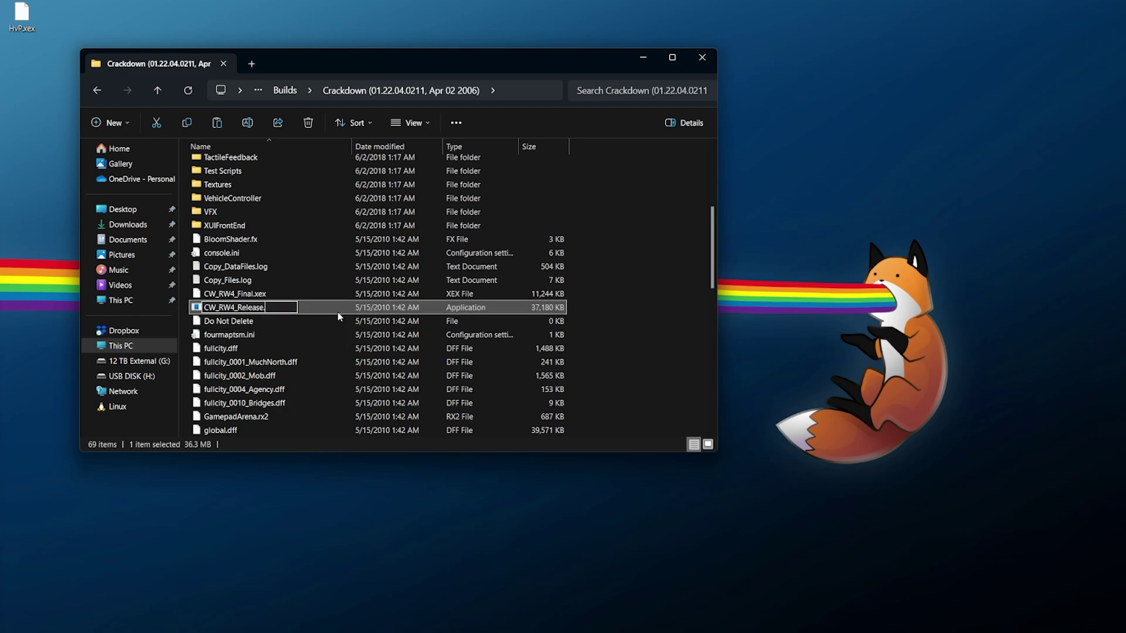
text(xex)
key(Return)
key(Return)
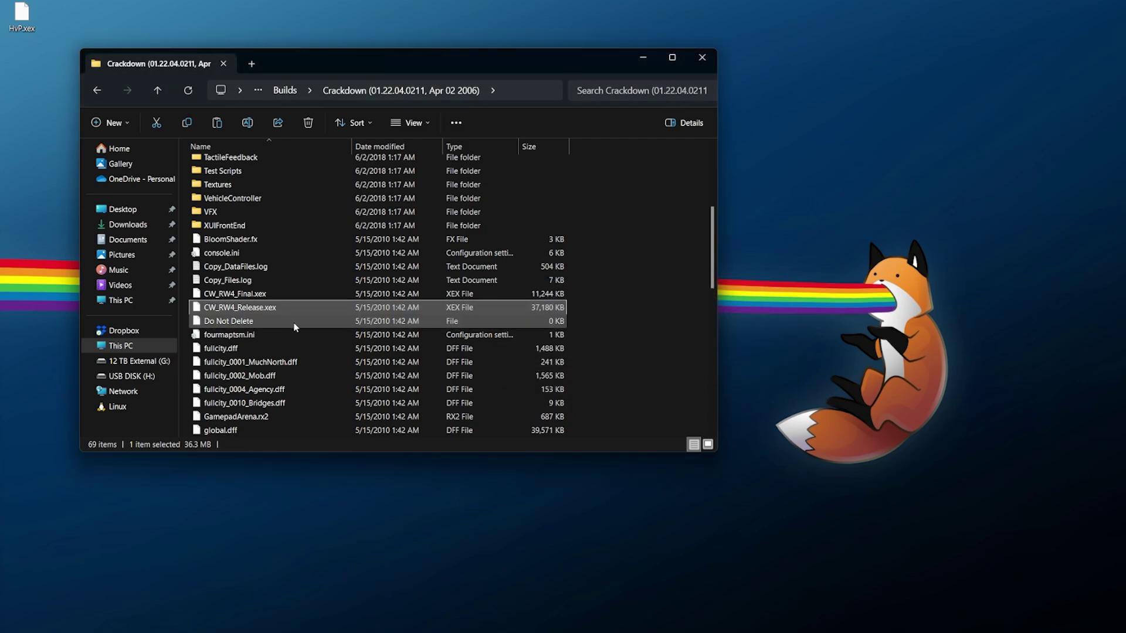
Go back up to This PC and eject USB DISK (H:)
click(281, 89)
key(alt+Up)
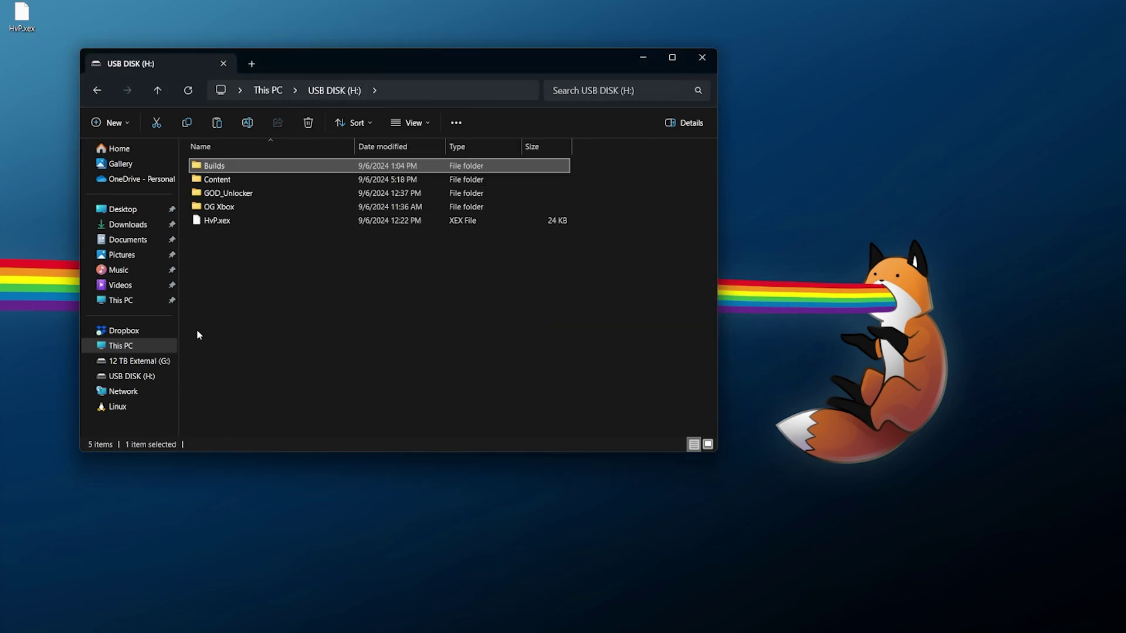
click(120, 346)
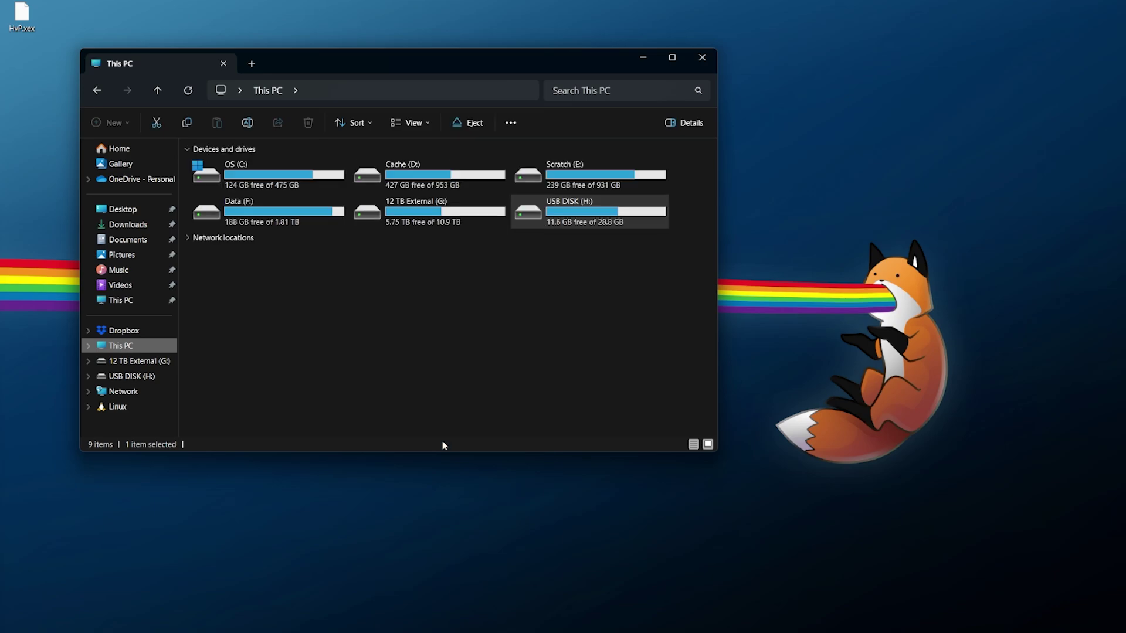
right_click(559, 221)
click(592, 478)
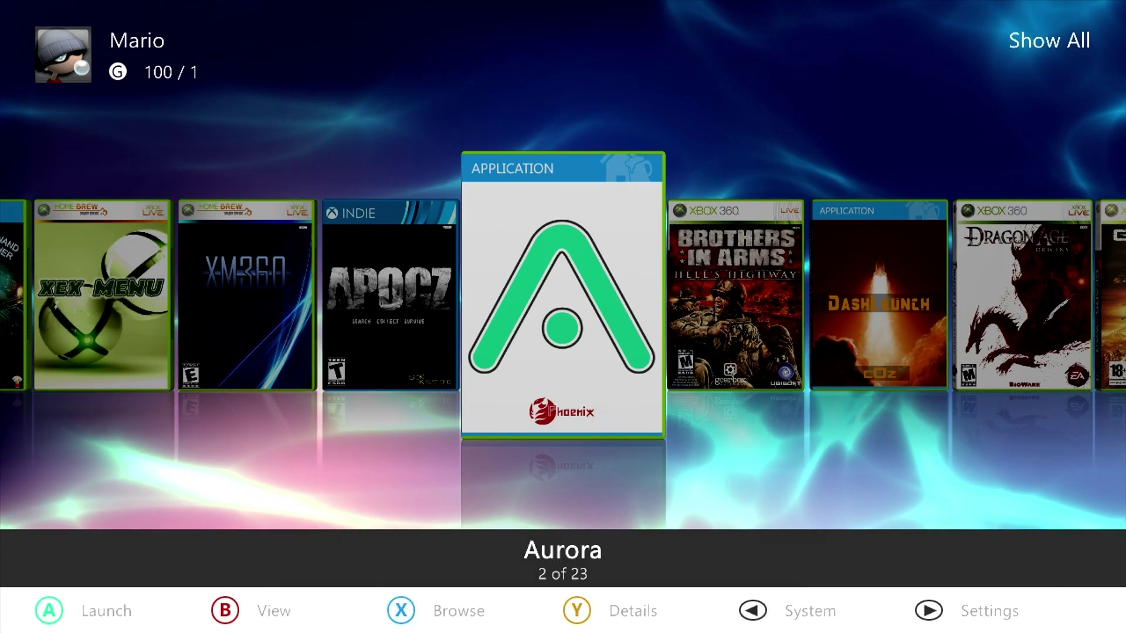
On the Xbox 360, open the Usb1 drive in Aurora's File Manager
key(BackSpace)
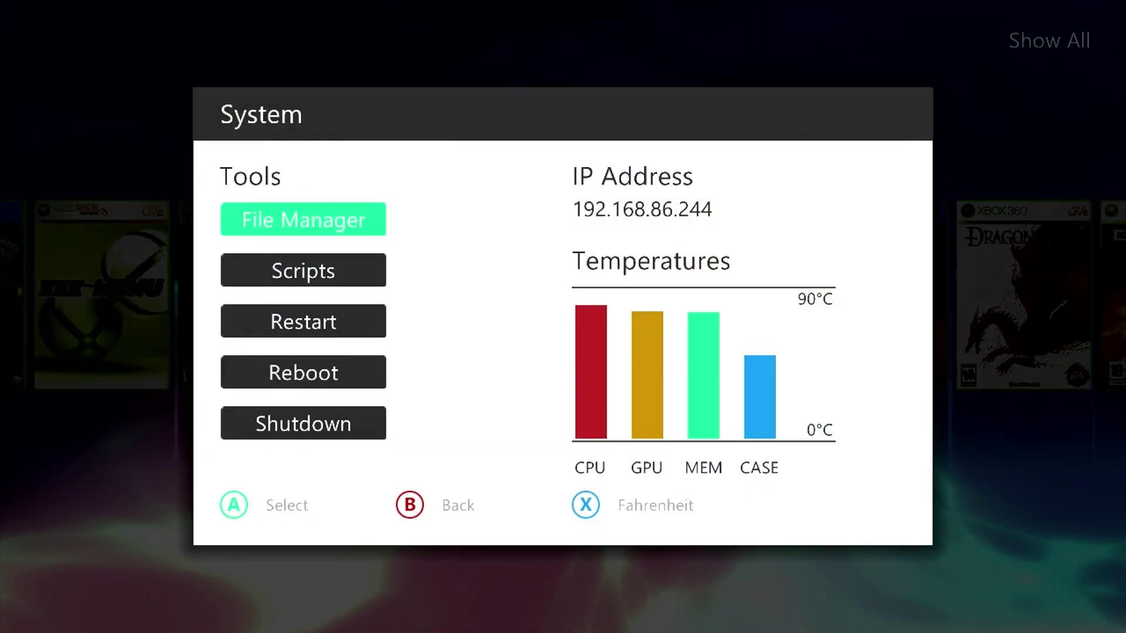
key(Return)
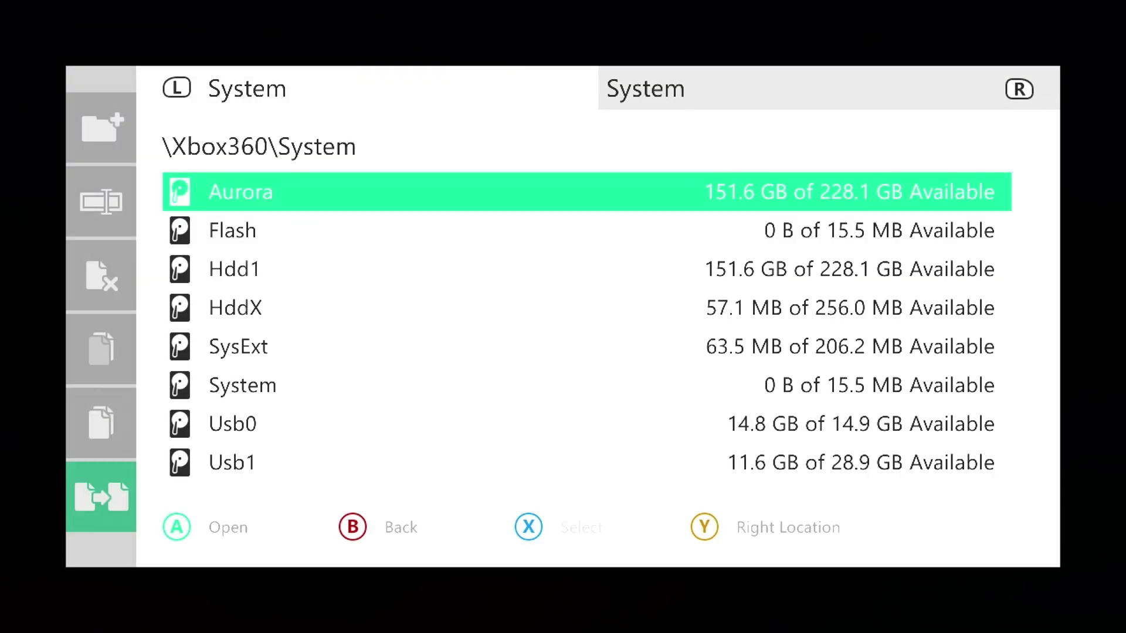
key(Up)
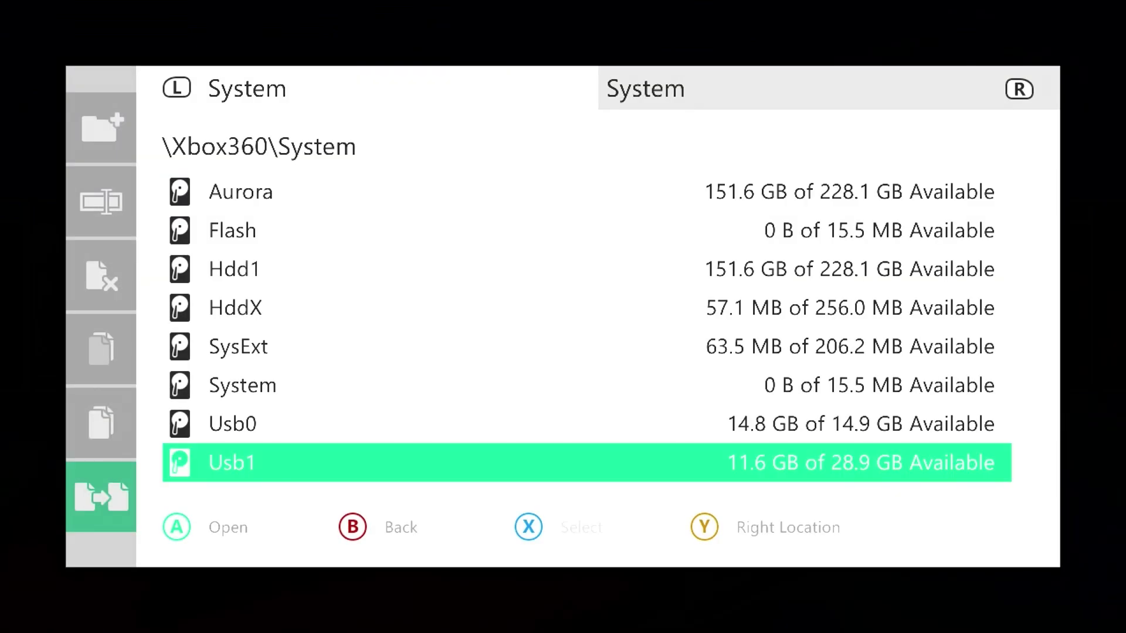
key(Return)
Select HvP.xex in the root of Usb1 and copy it
key(Down)
key(Down)
key(Down)
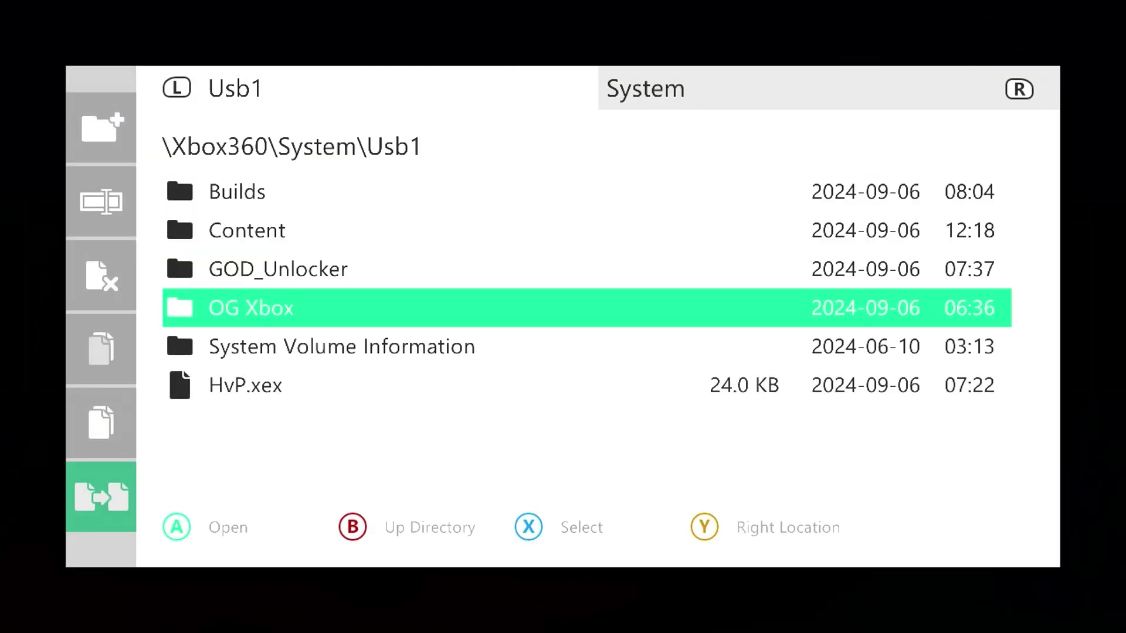
key(Down)
key(Down)
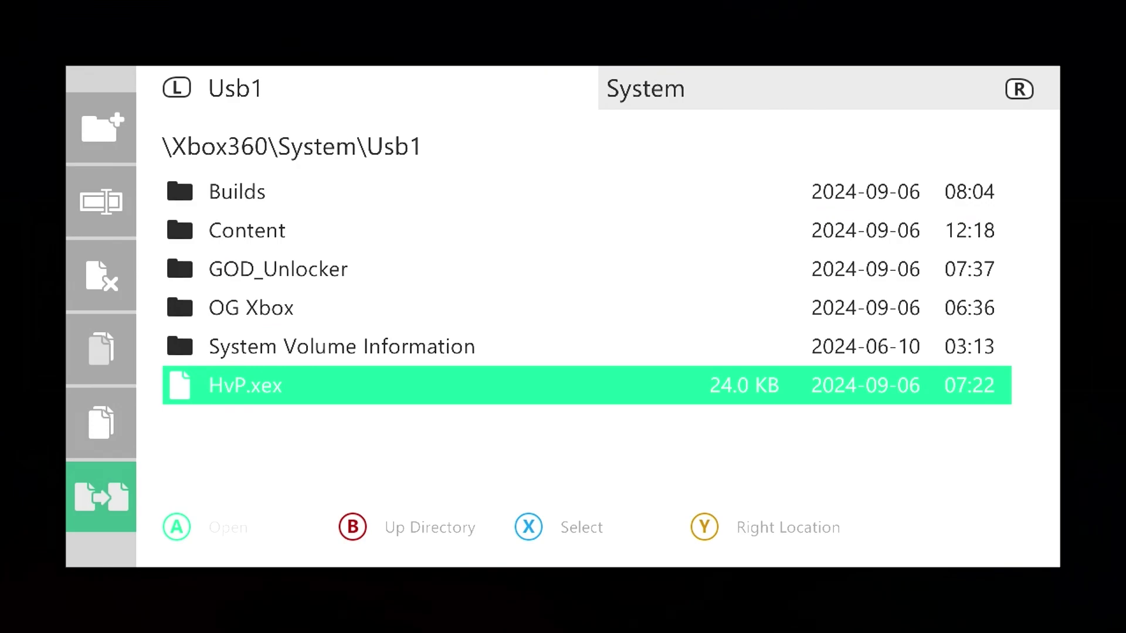
key(x)
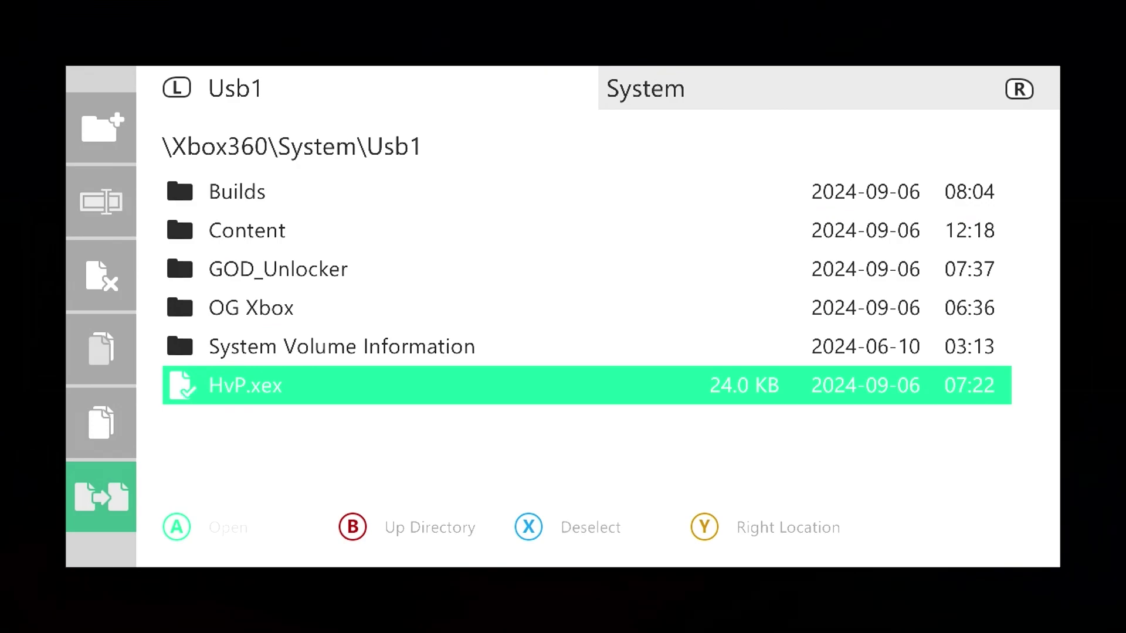
key(Return)
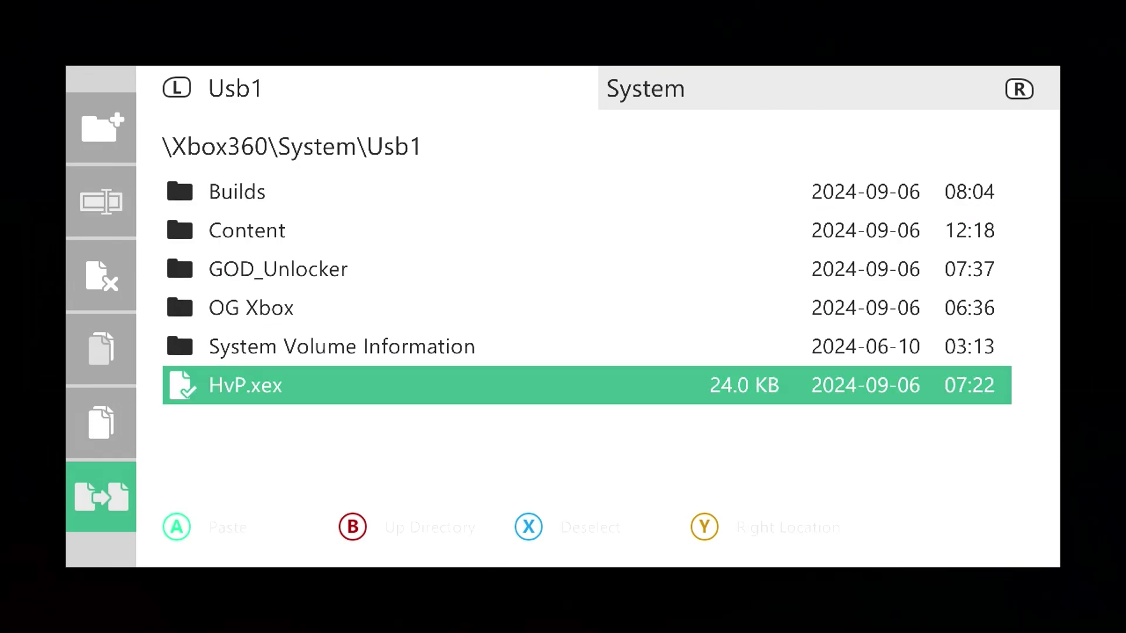
key(Up)
key(Up)
key(Down)
key(Right)
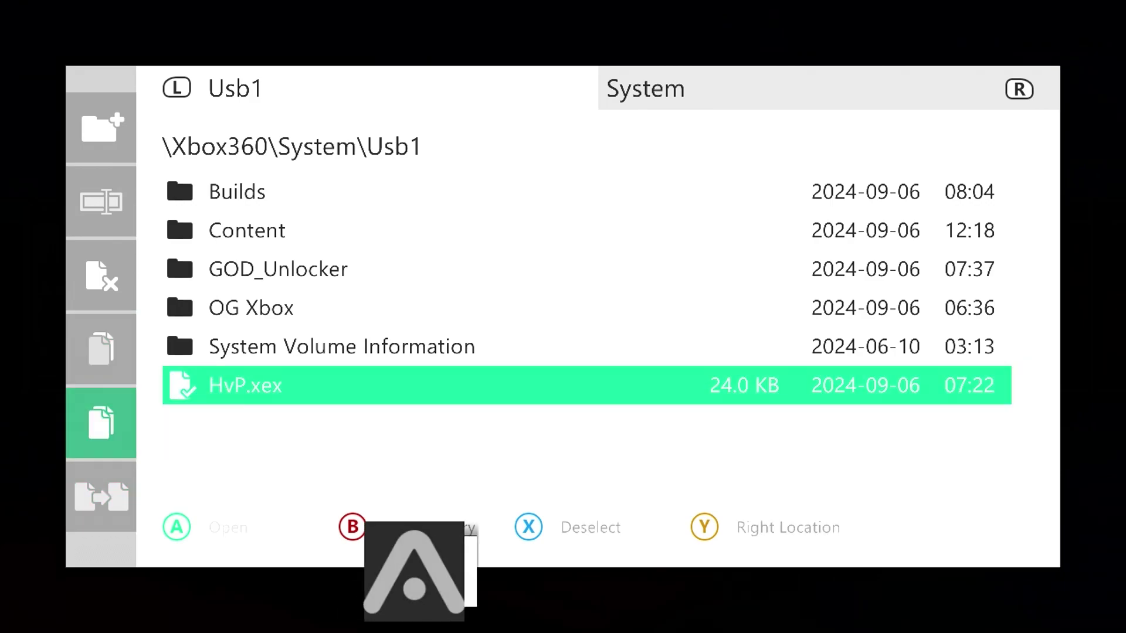
Open the Hdd1 drive in the File Manager's other location
key(Right)
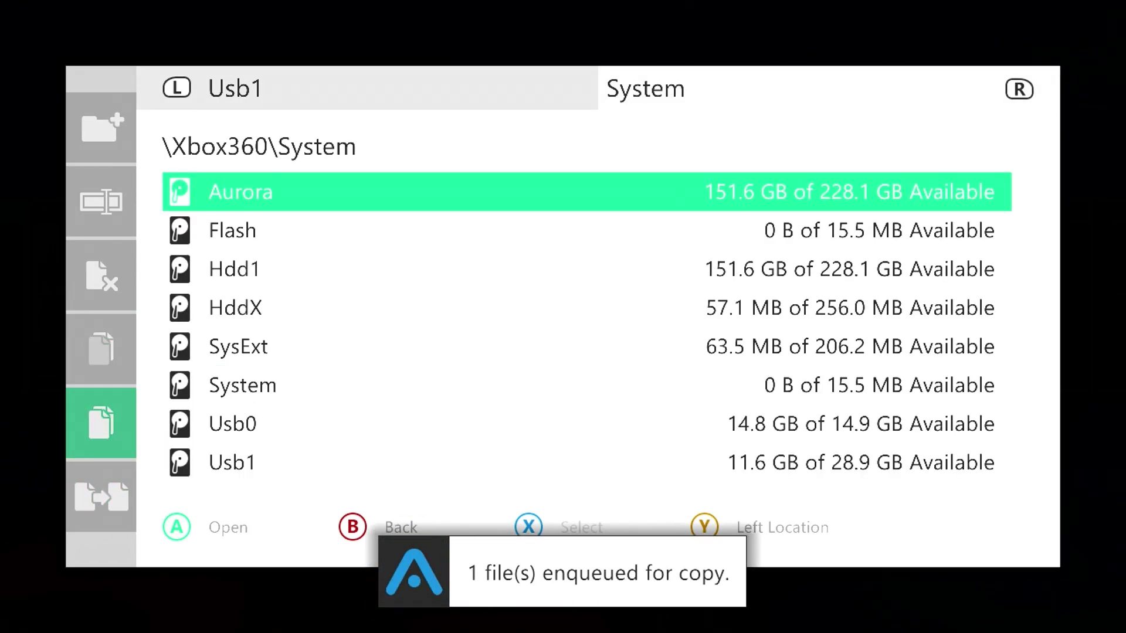
key(Down)
key(Down)
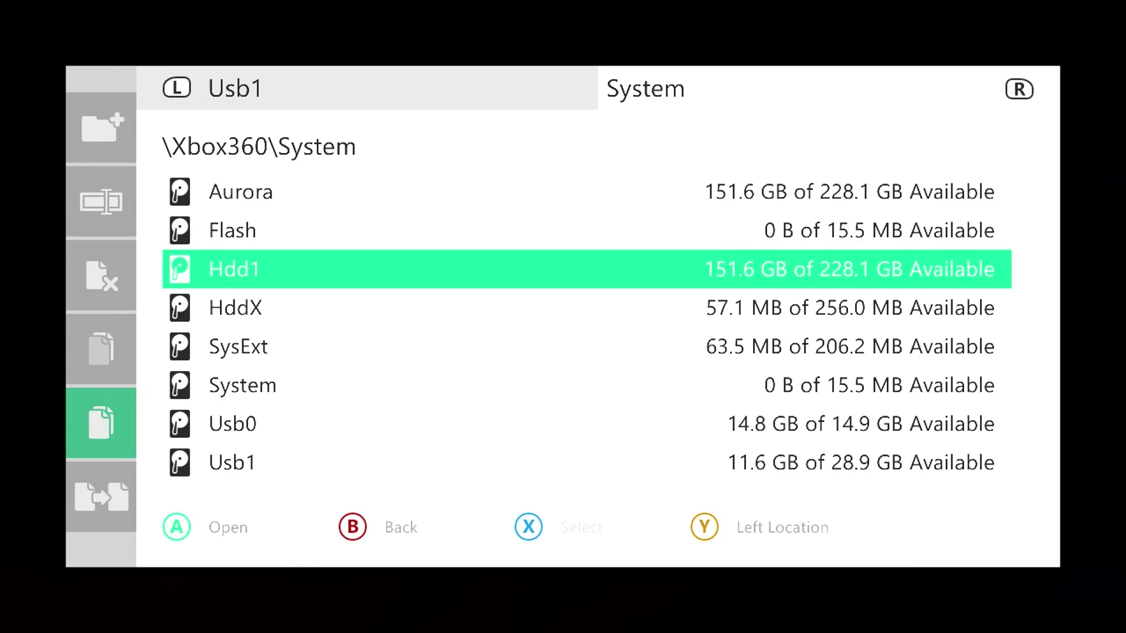
key(Return)
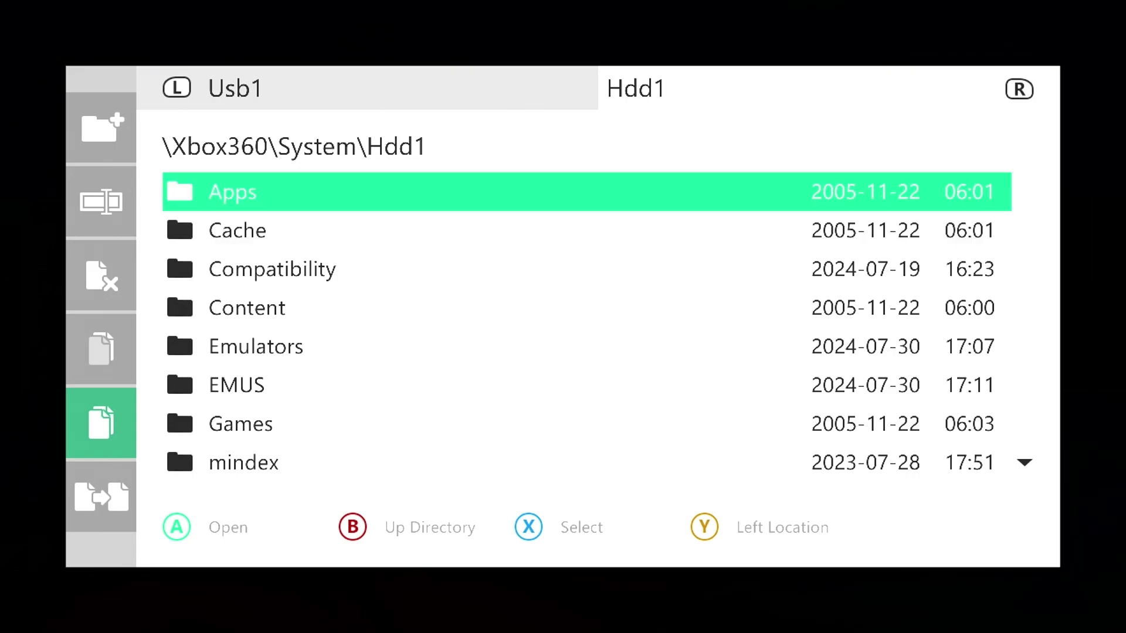
Paste the copied HvP.xex into the root of Hdd1 and accept the overwrite confirmation
key(Left)
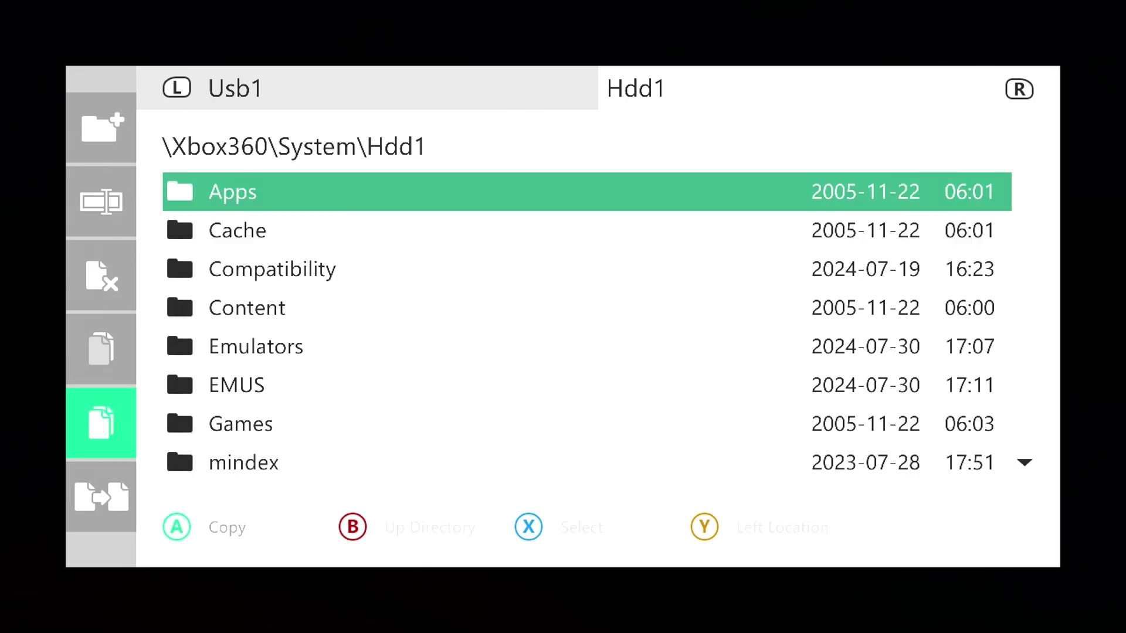
key(Down)
key(Return)
key(Right)
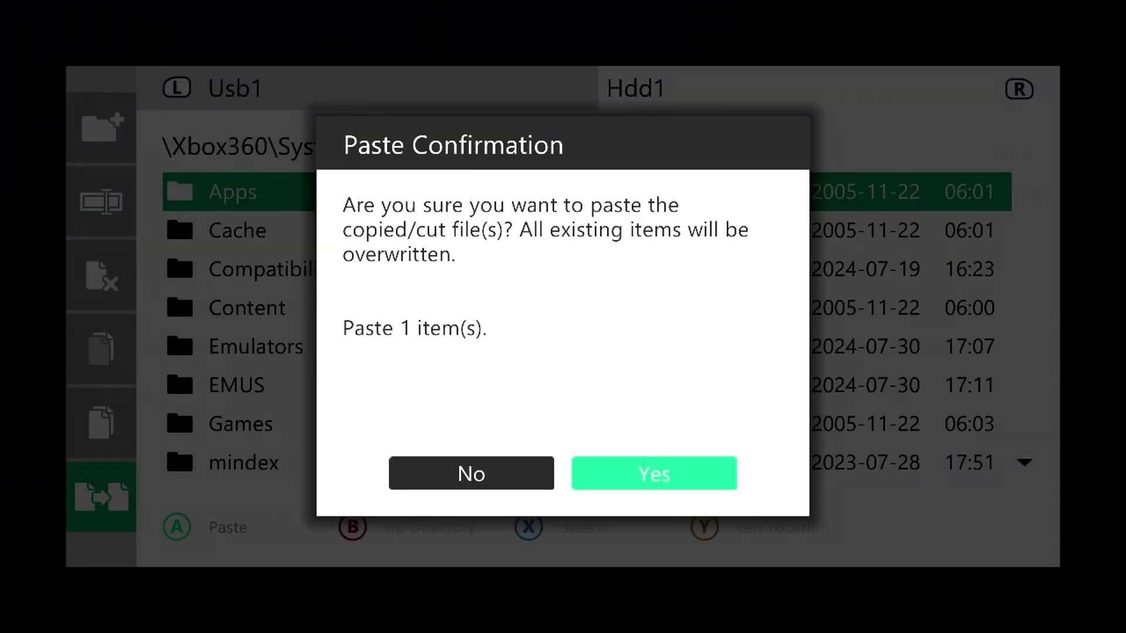
key(Return)
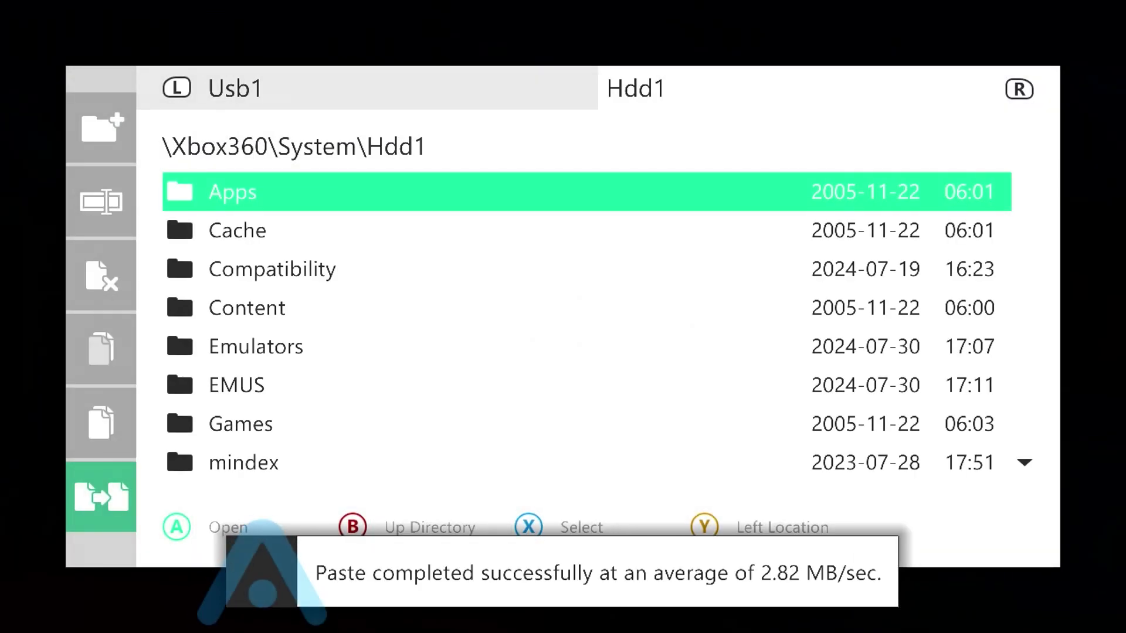
Check the root of Hdd1 for the pasted HvP.xex file
key(Up)
key(Up)
key(Up)
key(Down)
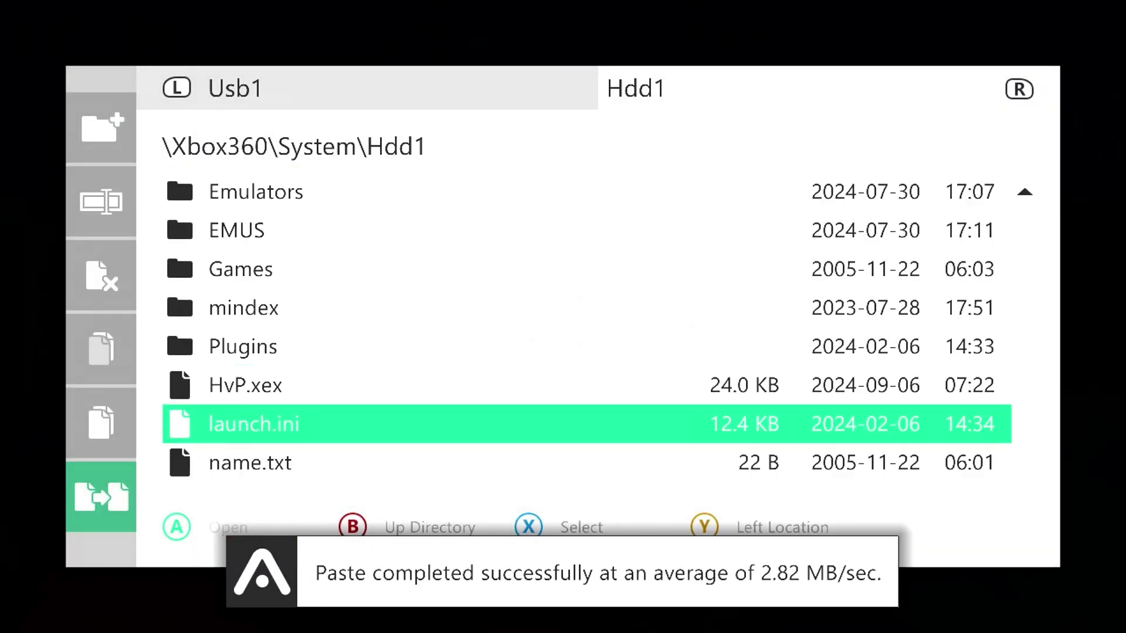
key(Up)
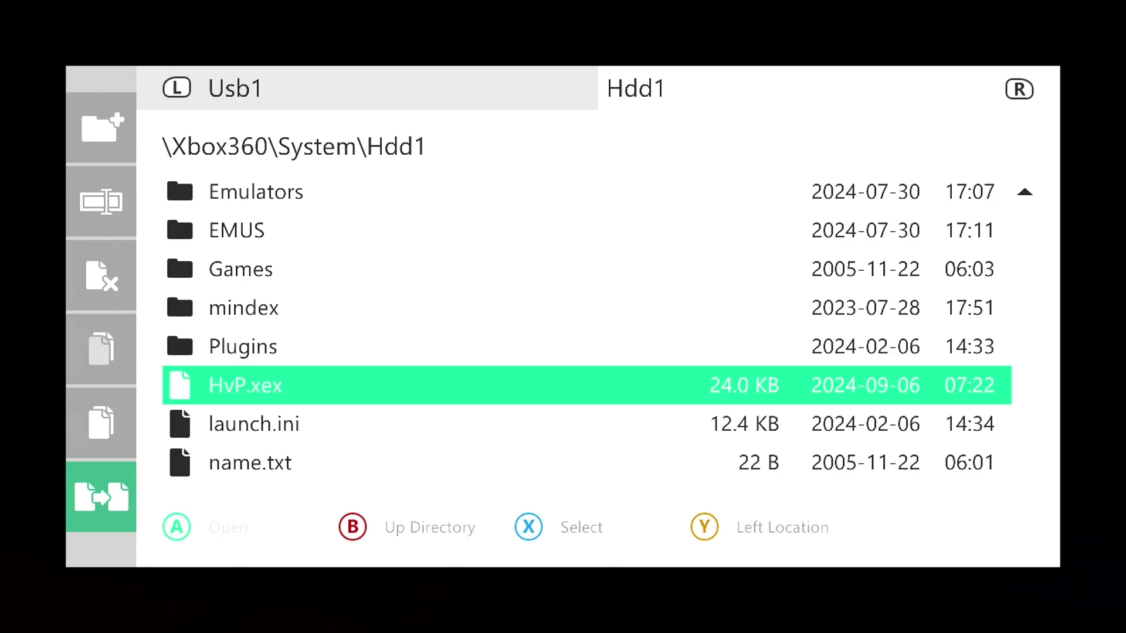
key(Page_Up)
key(Page_Up)
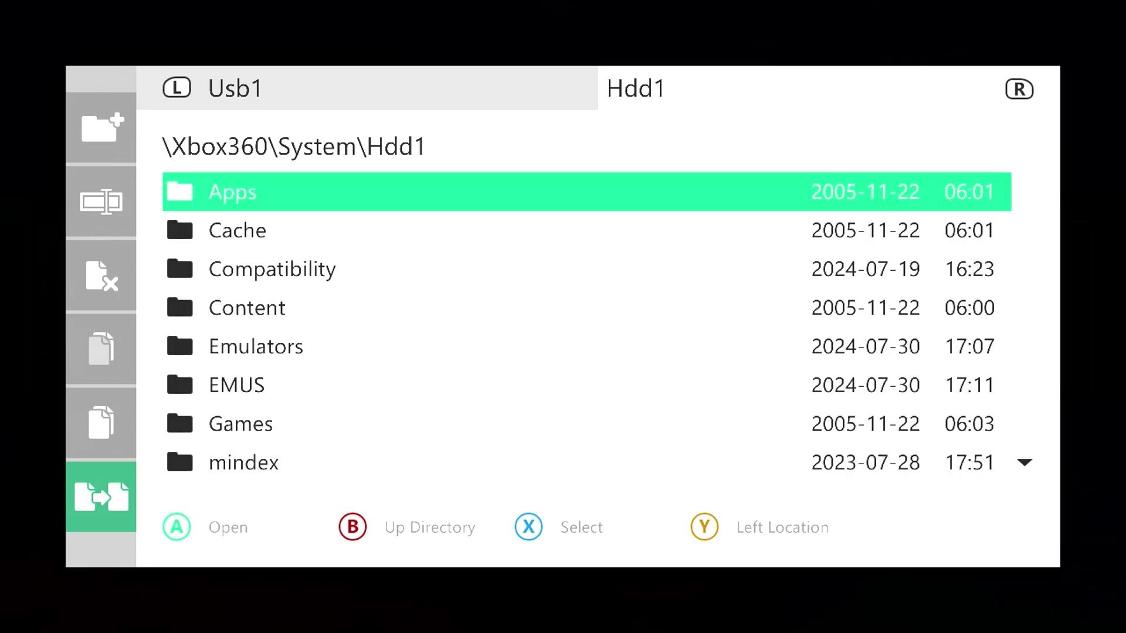
Leave the File Manager and launch DashLaunch from Aurora's library
key(Escape)
key(Escape)
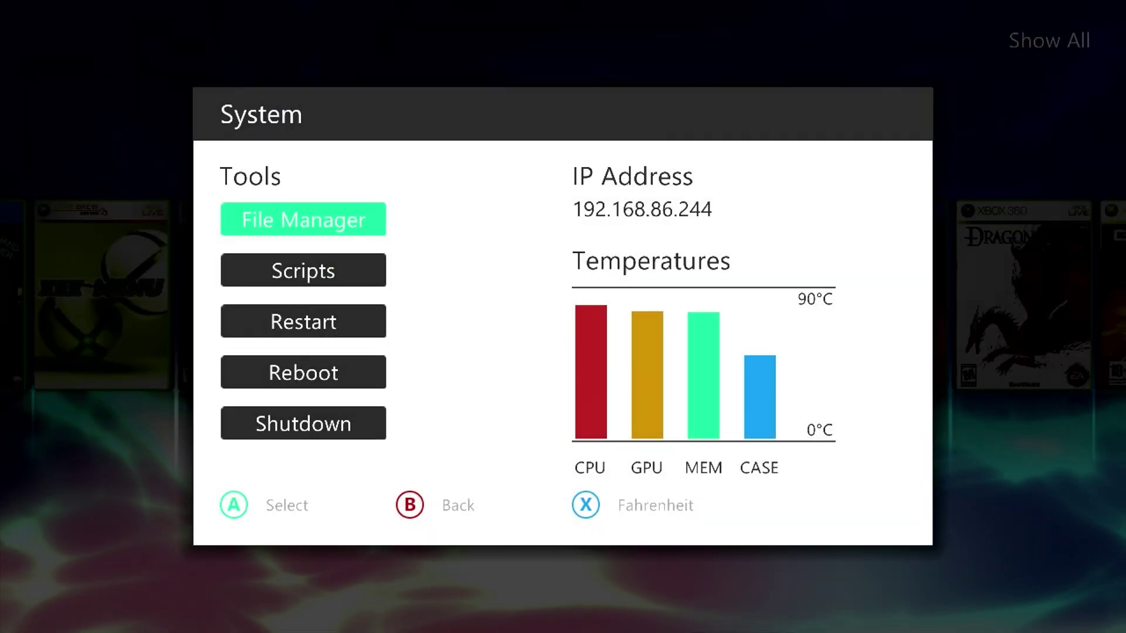
key(Escape)
key(Right)
key(Right)
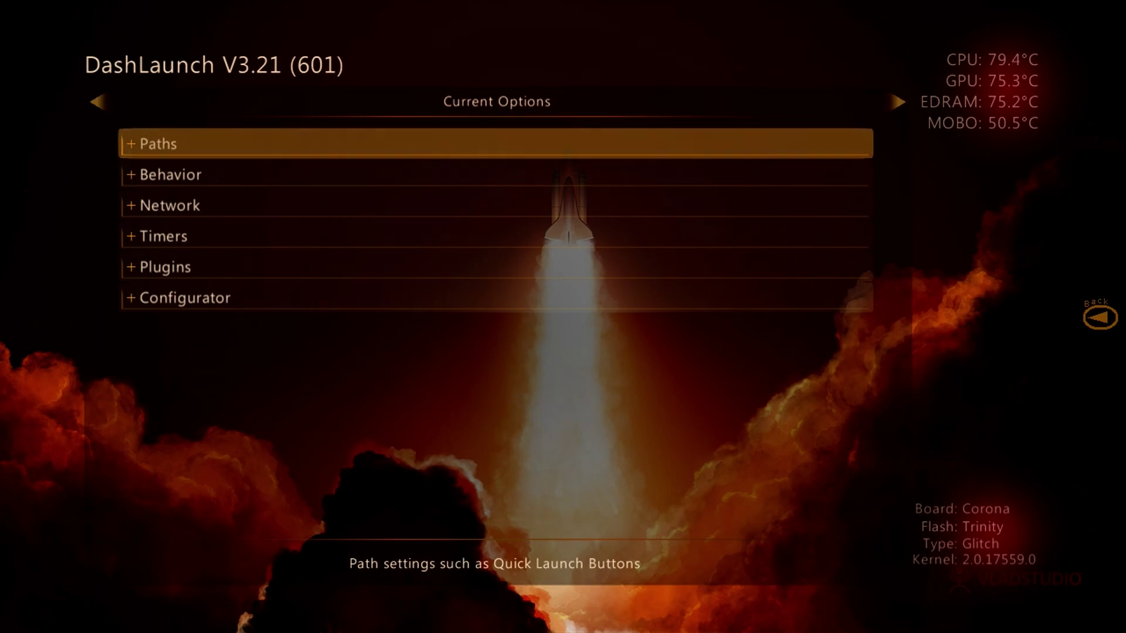
Expand the Plugins category in DashLaunch's current options and go to the unused plugin2 slot
key(Down)
key(Down)
key(Down)
key(Down)
key(Return)
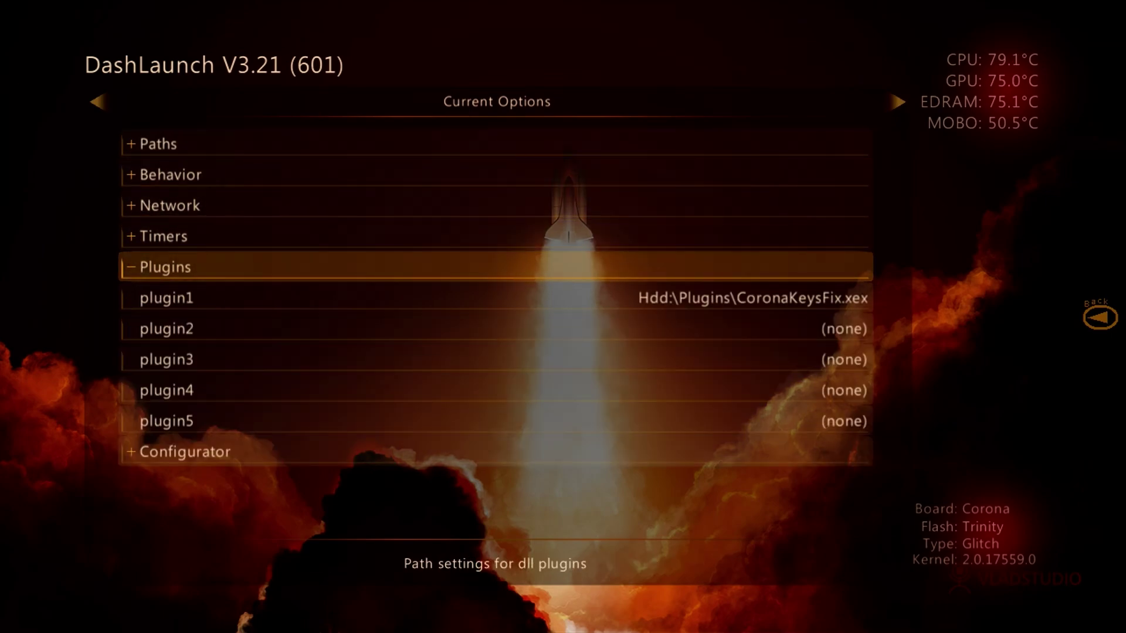
key(Down)
key(Down)
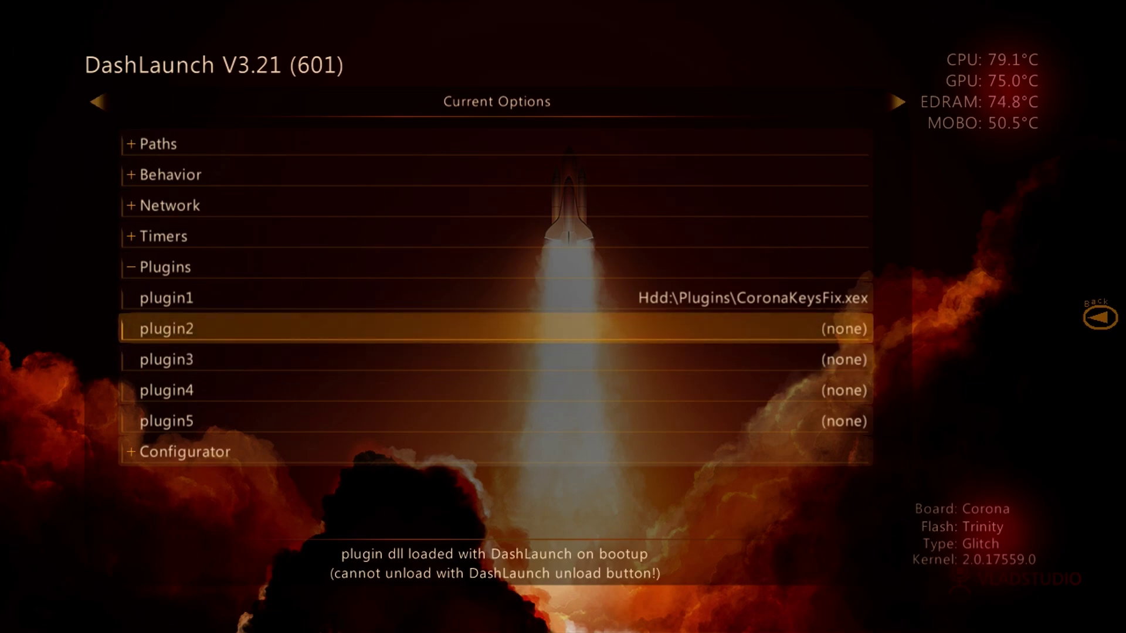
key(Up)
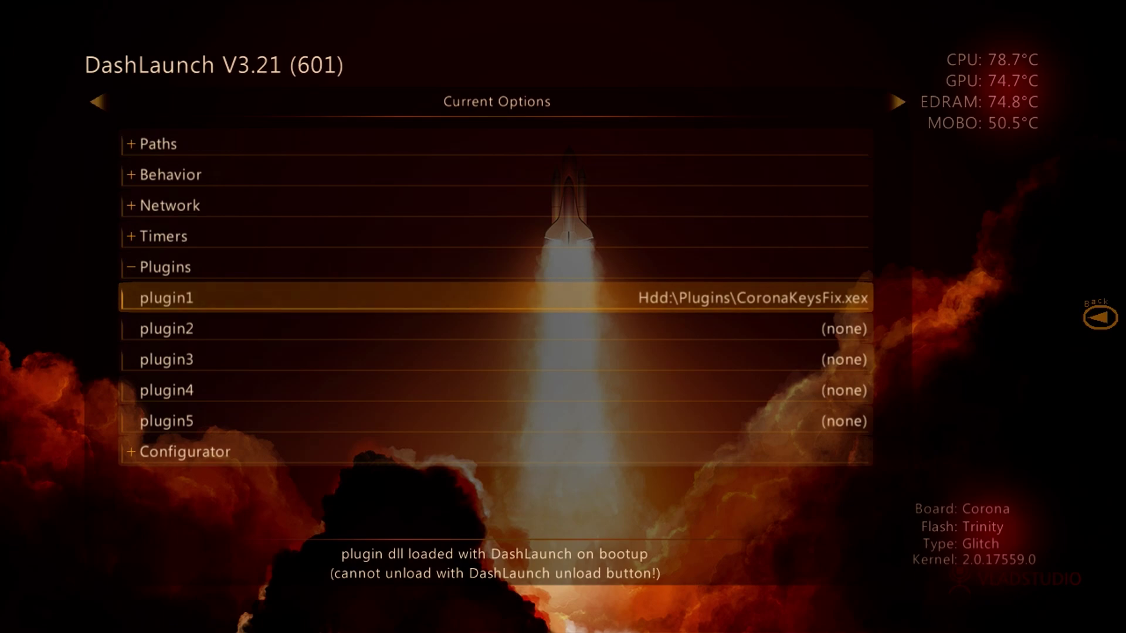
key(Down)
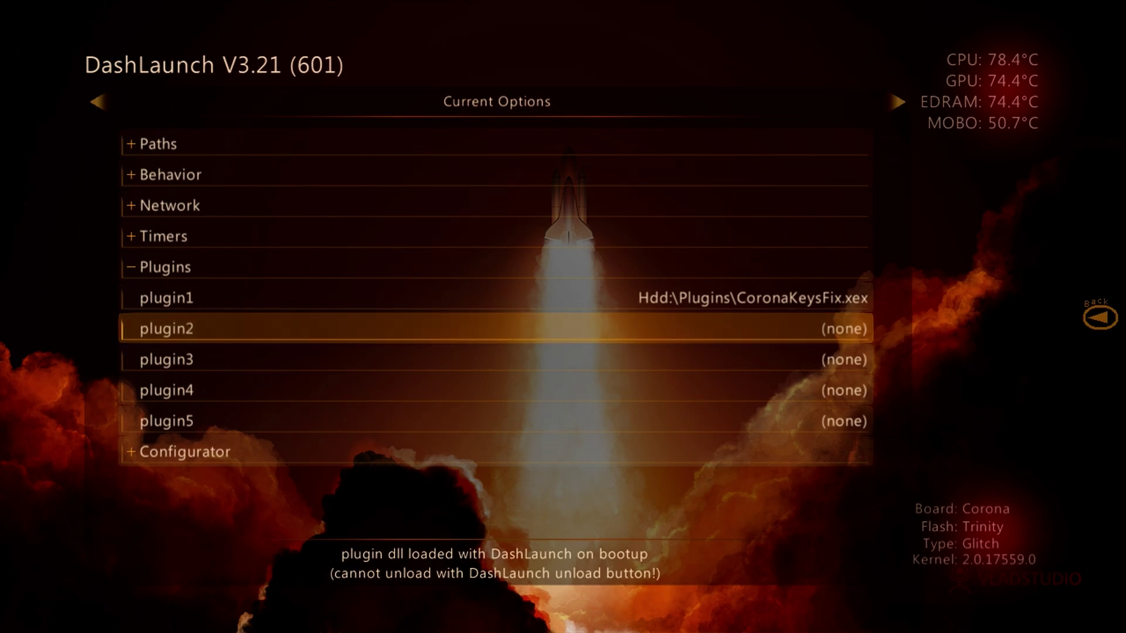
Assign HvP.xex from the root of Hdd to the plugin2 slot
key(Down)
key(Up)
key(Return)
key(Down)
key(Down)
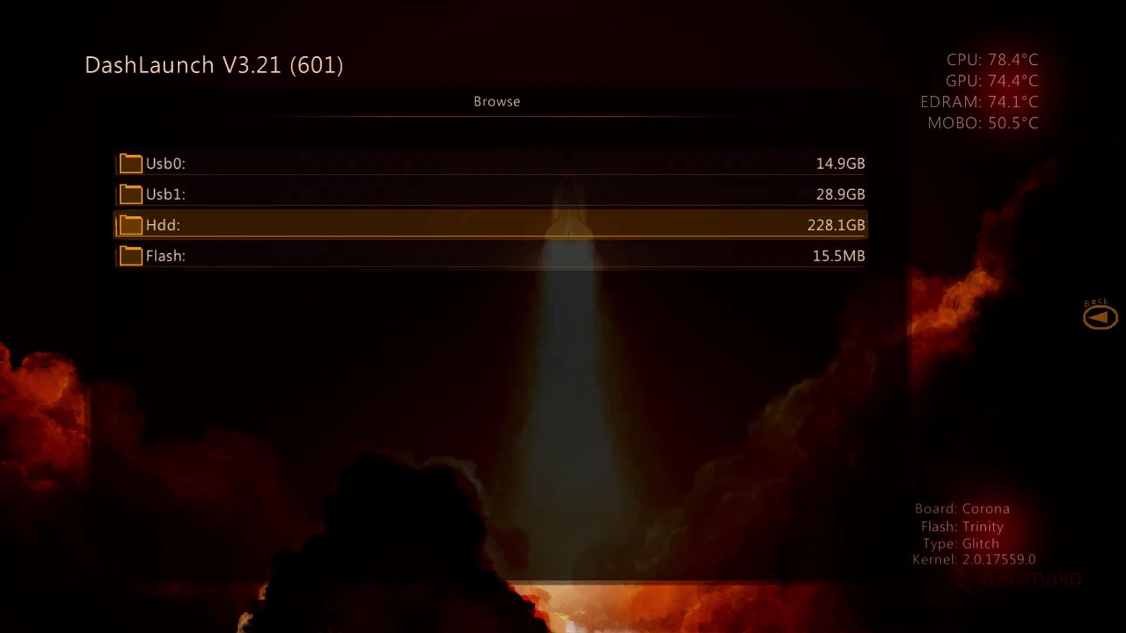
key(Return)
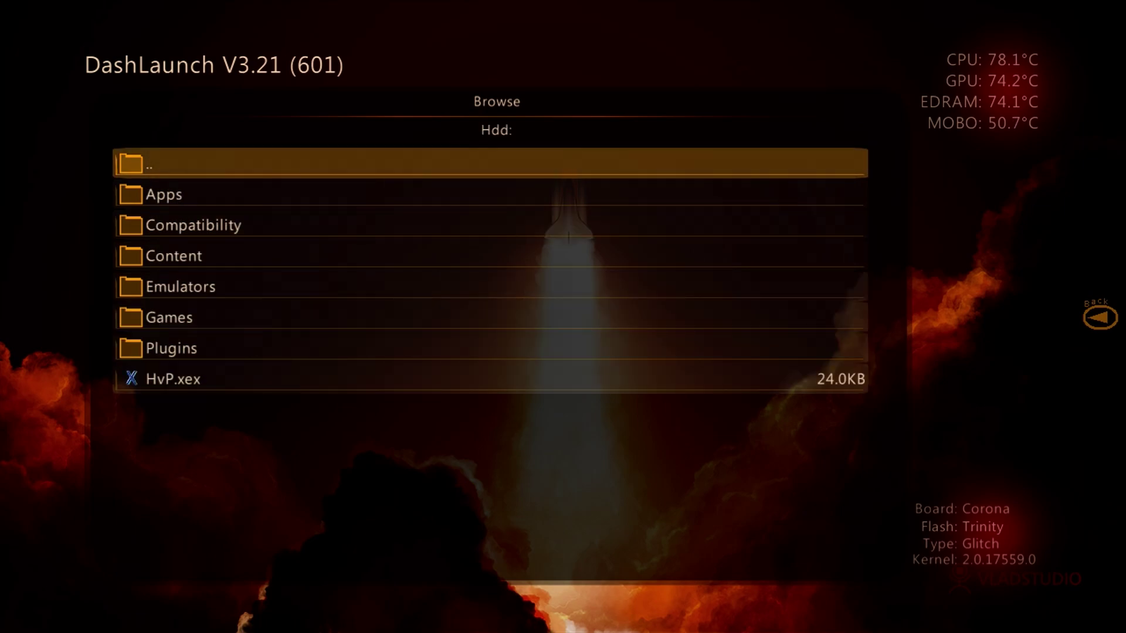
key(Up)
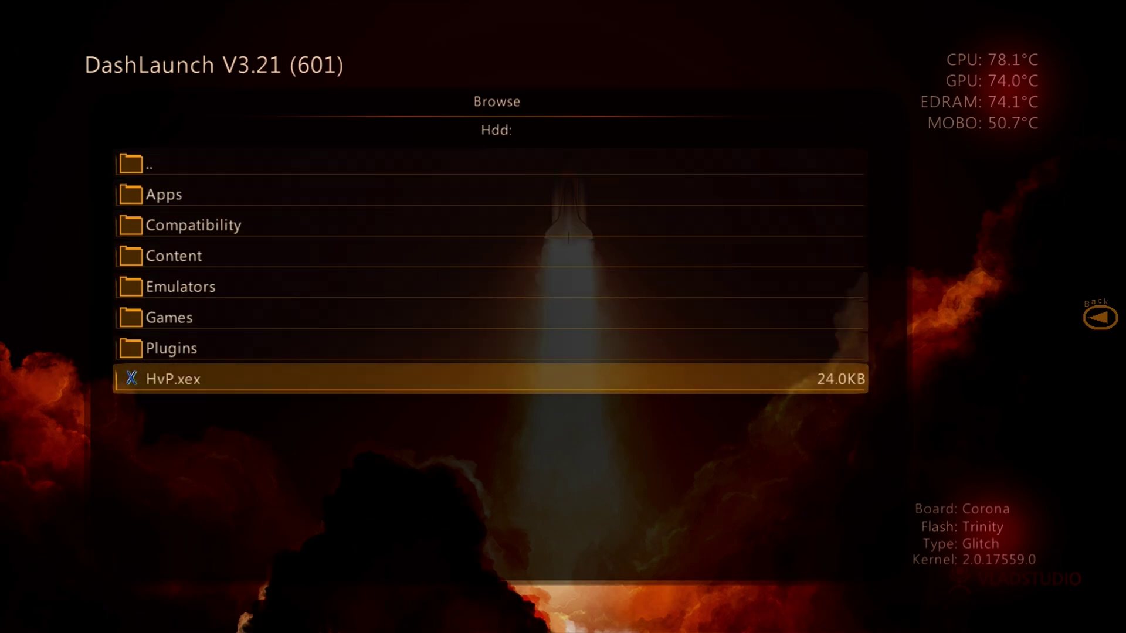
key(Return)
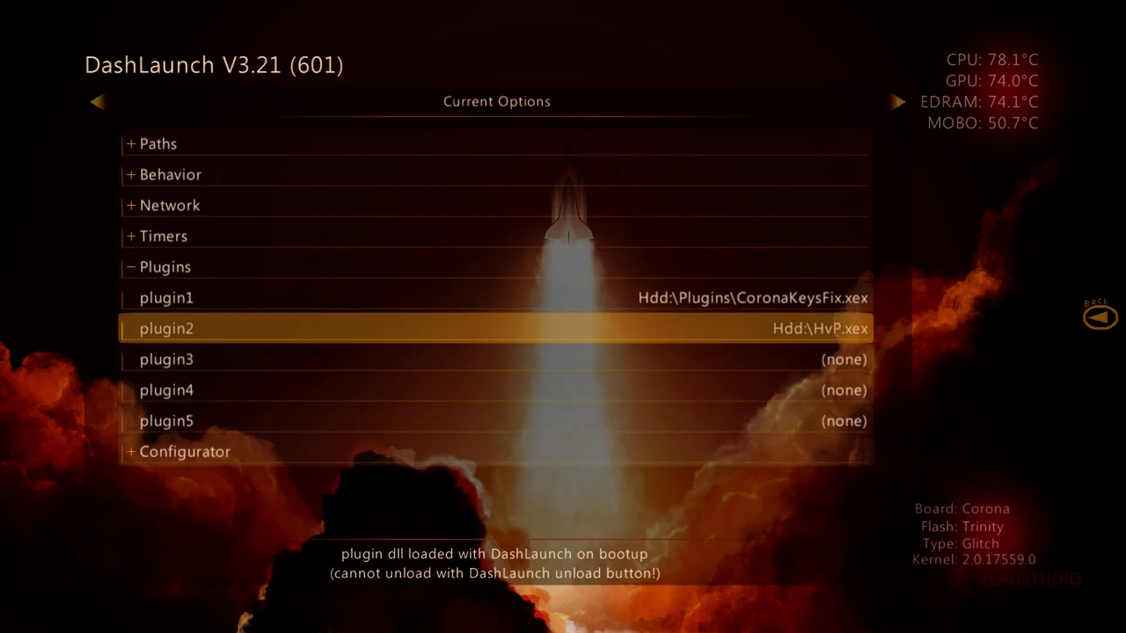
key(Down)
key(Up)
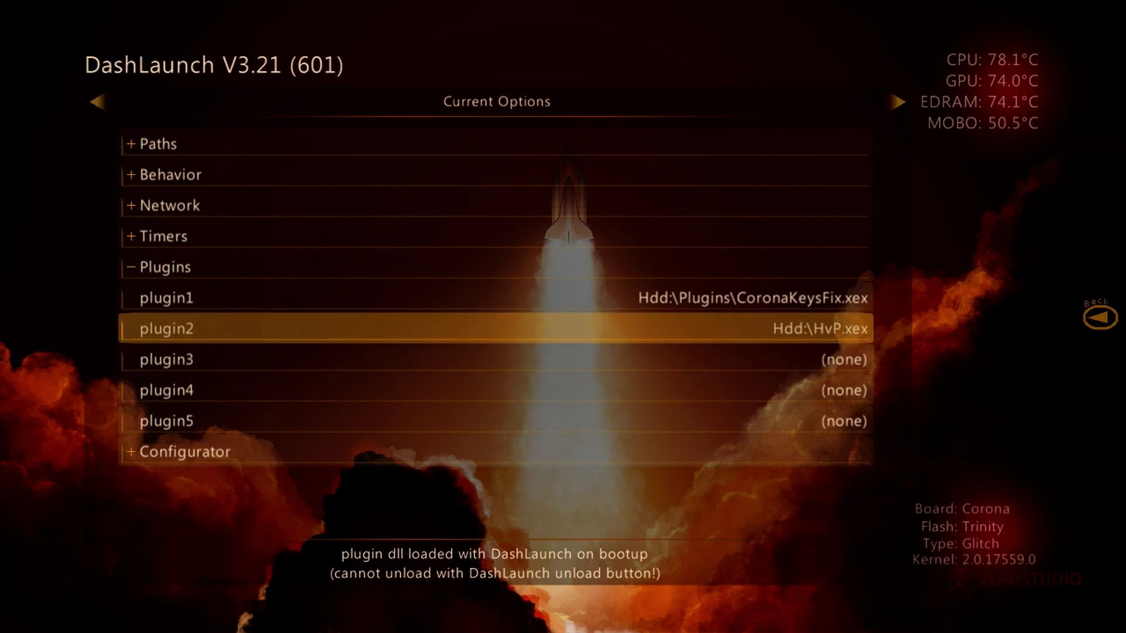
Save the DashLaunch settings to launch.ini on Hdd
key(Right)
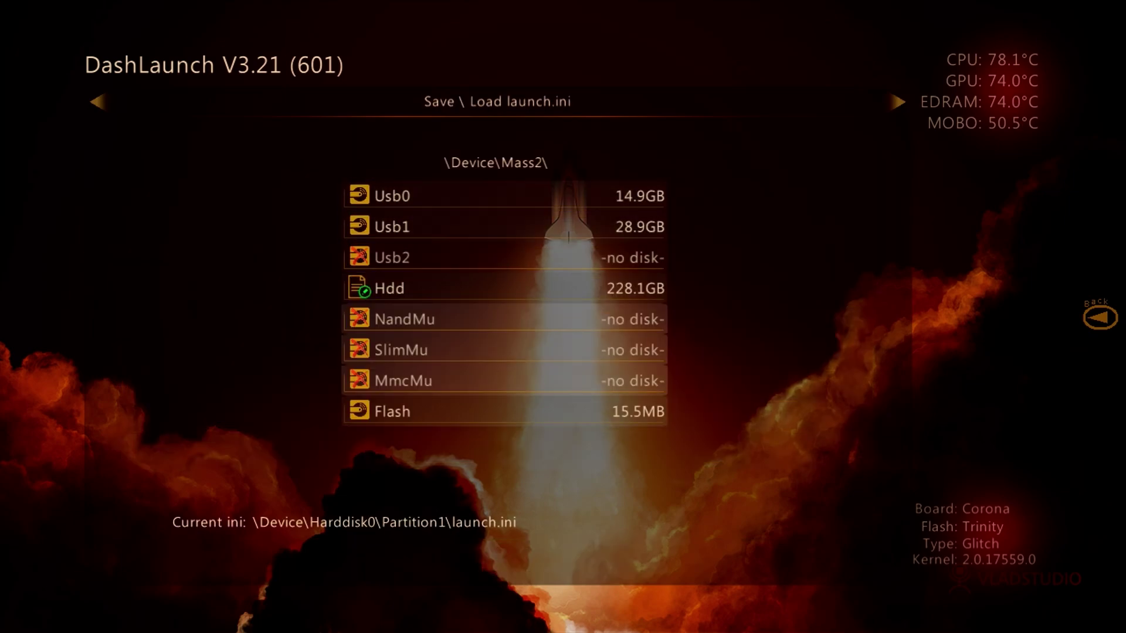
key(Down)
key(Down)
key(Up)
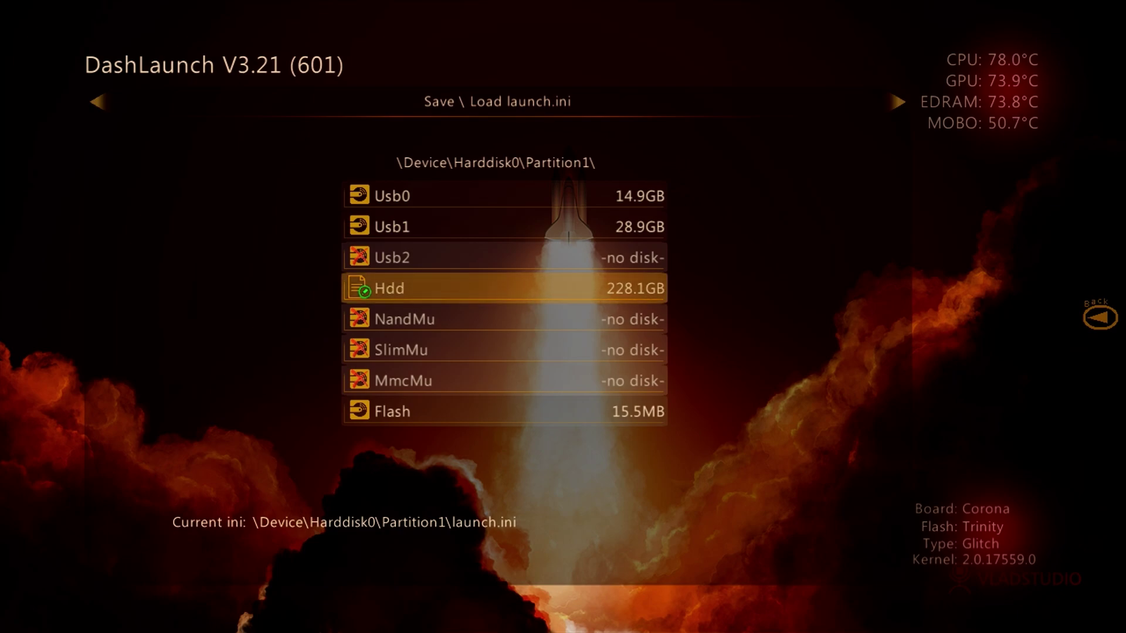
key(Return)
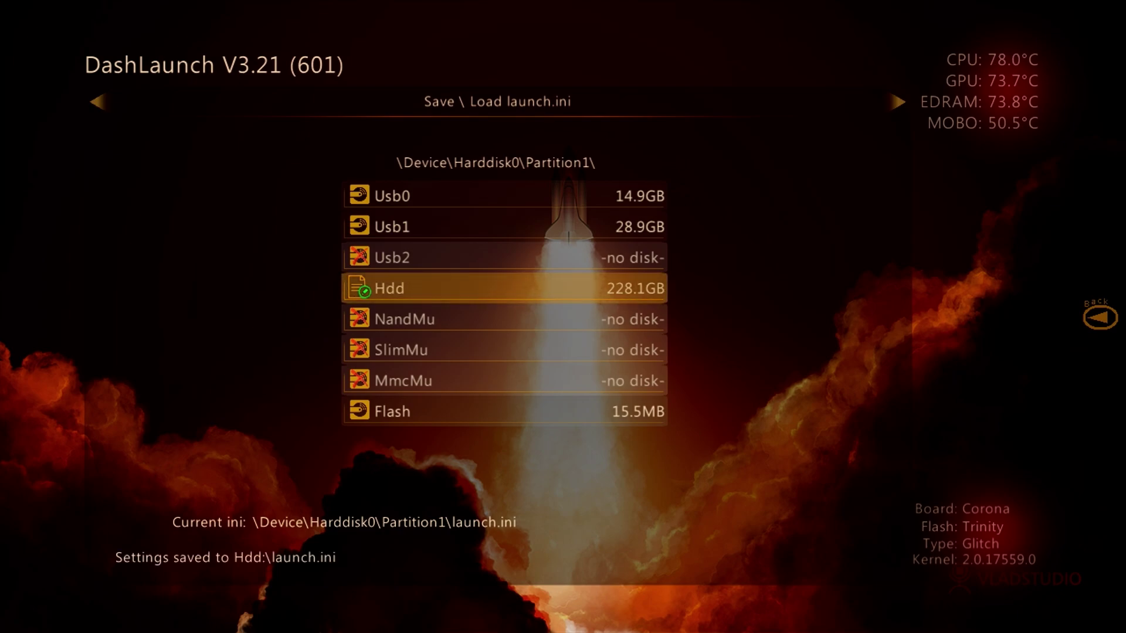
Exit DashLaunch to Aurora and turn off the console
key(Right)
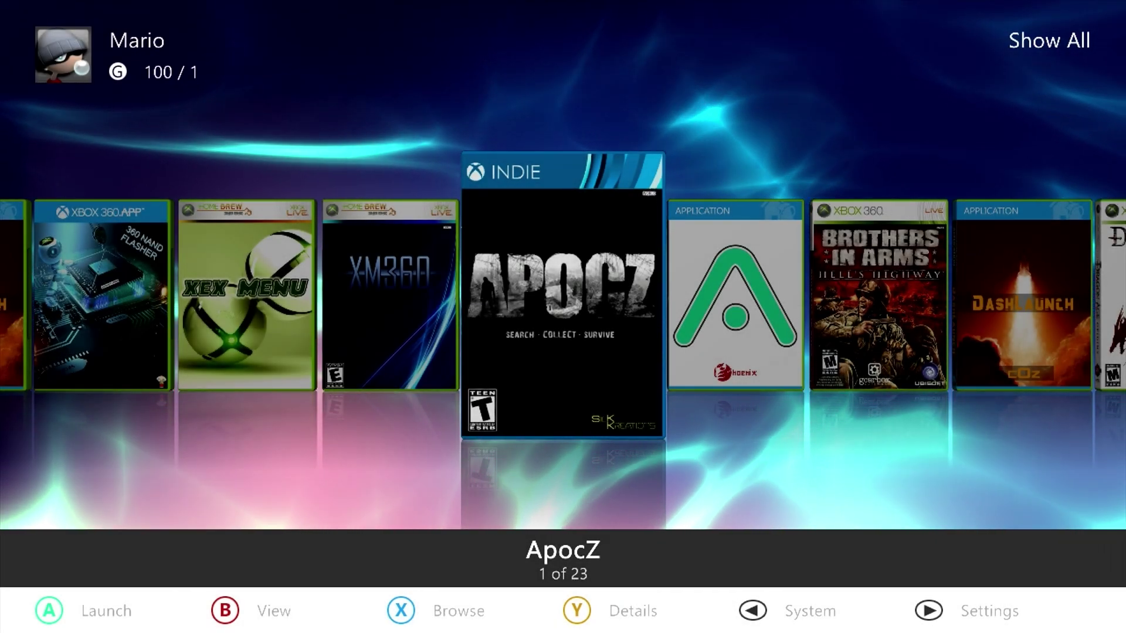
key(Escape)
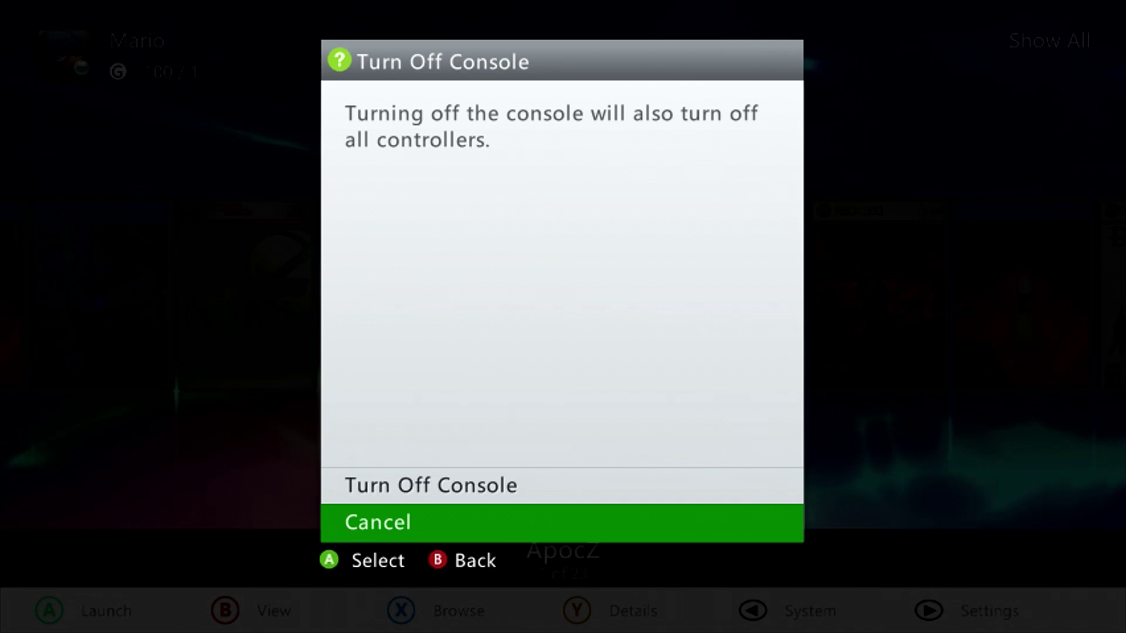
key(Up)
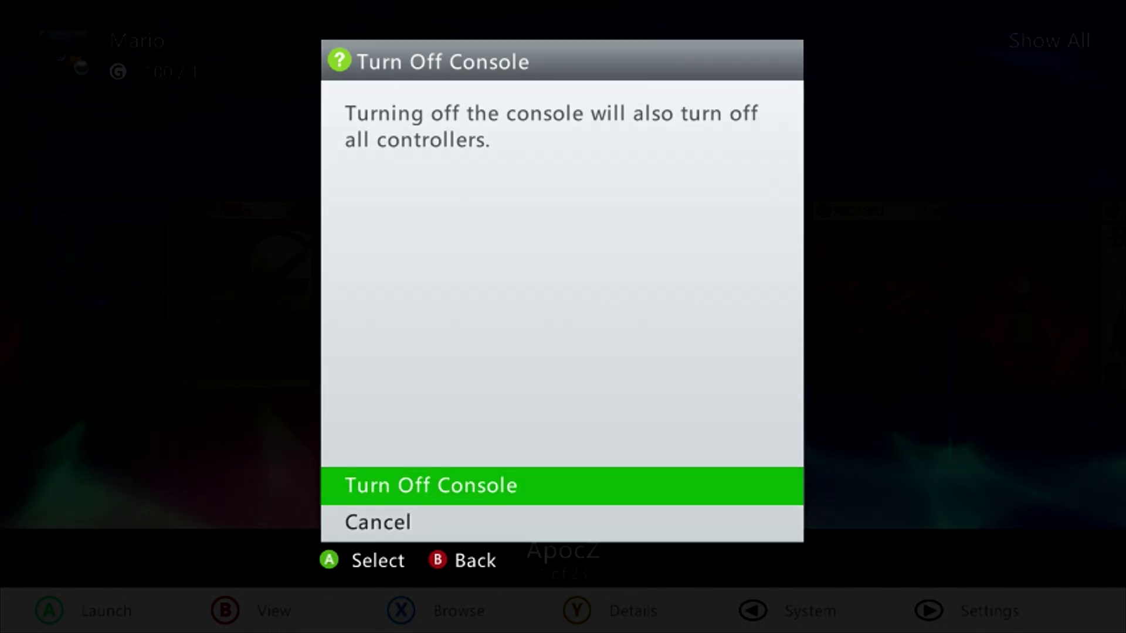
key(Return)
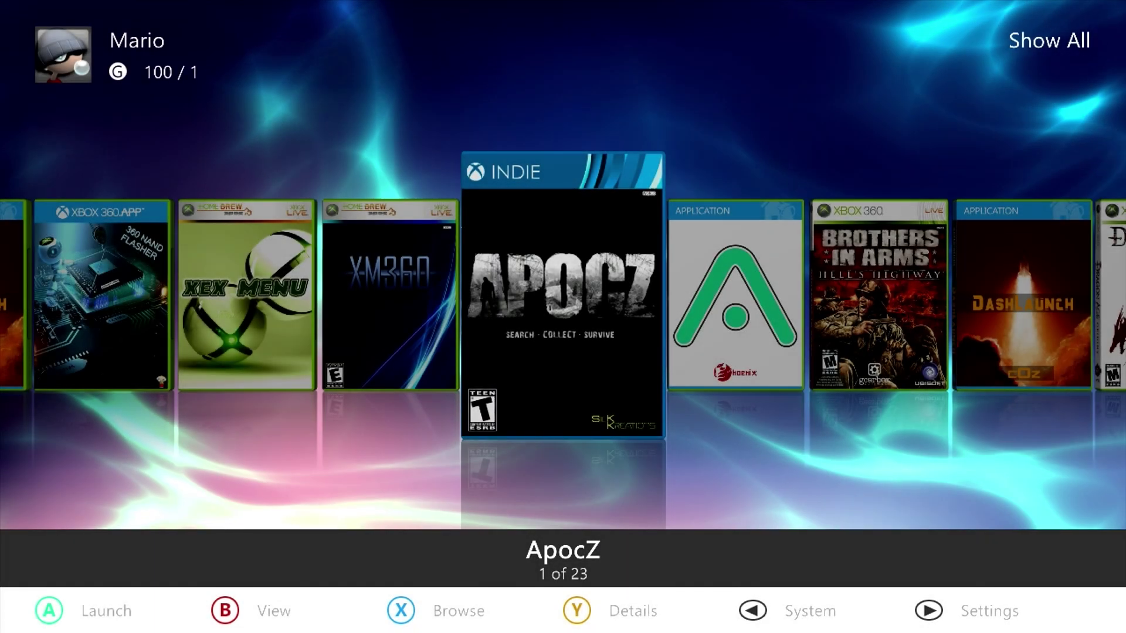
Open the Builds folder on Usb1 in Aurora's File Manager
key(BackSpace)
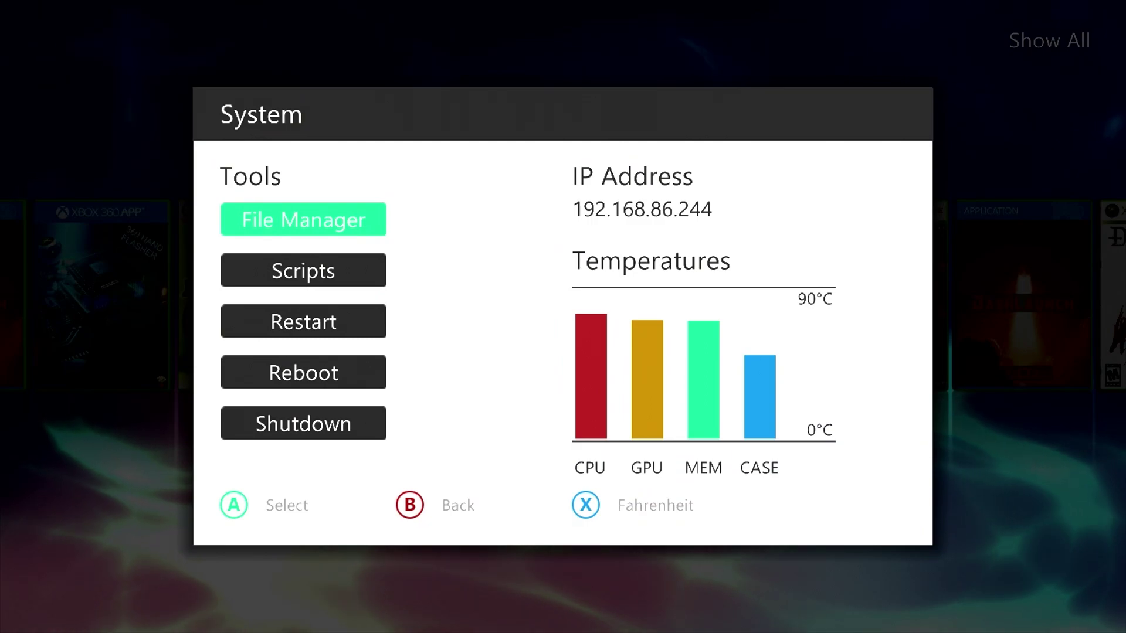
key(Return)
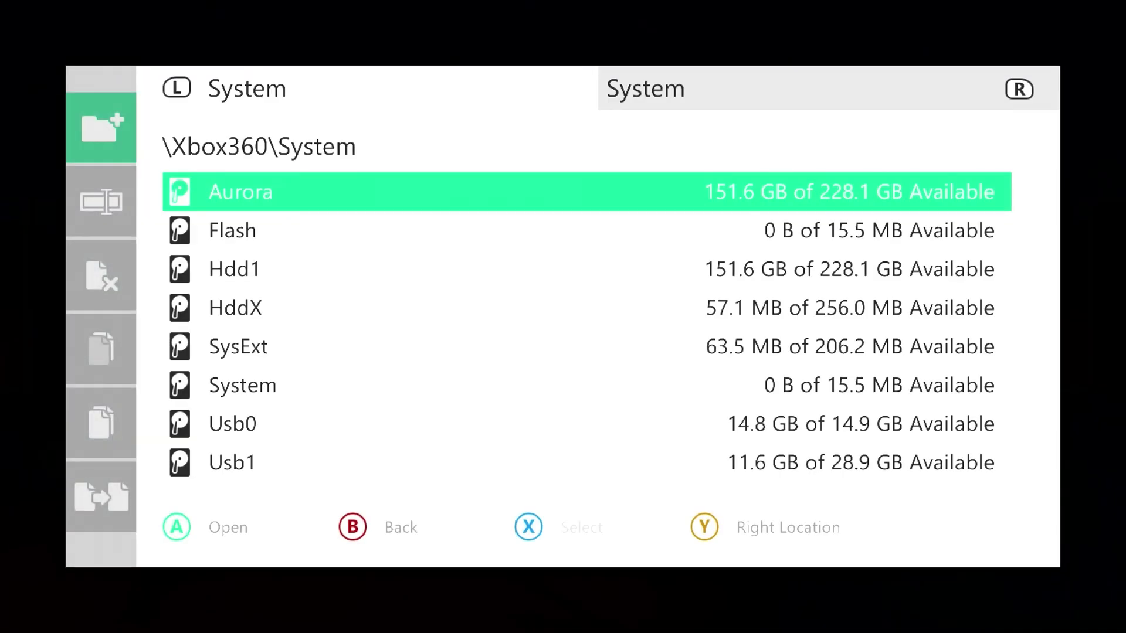
key(Up)
key(Return)
key(Return)
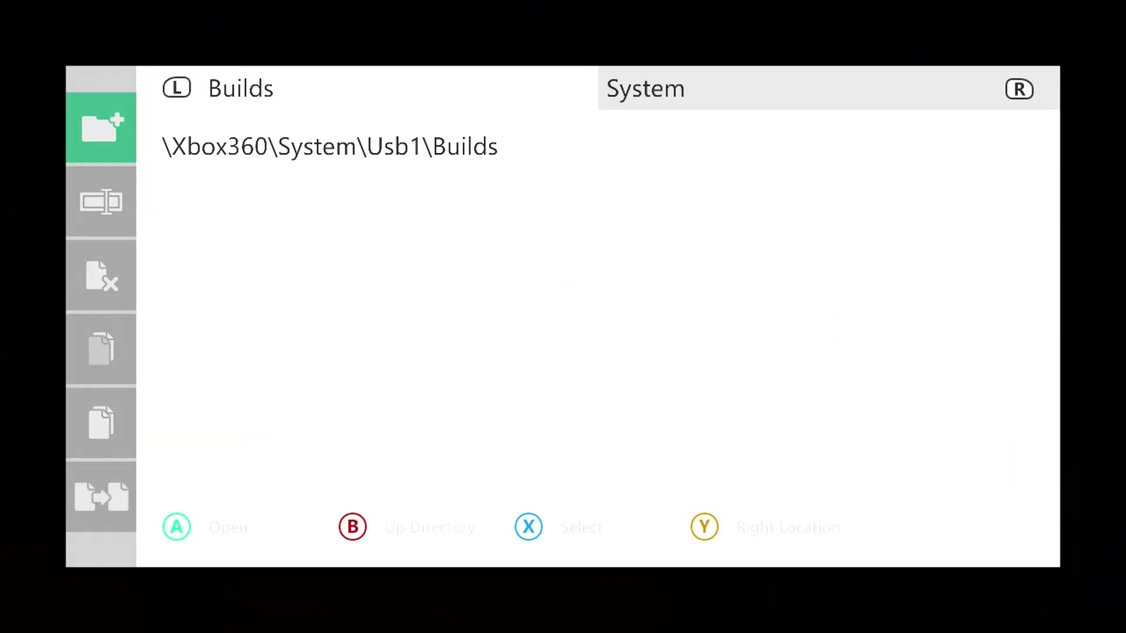
Open the Crackdown (01.22.04.0211, Apr 02 2006) build folder and launch CW_RW4_Final.xex
key(Return)
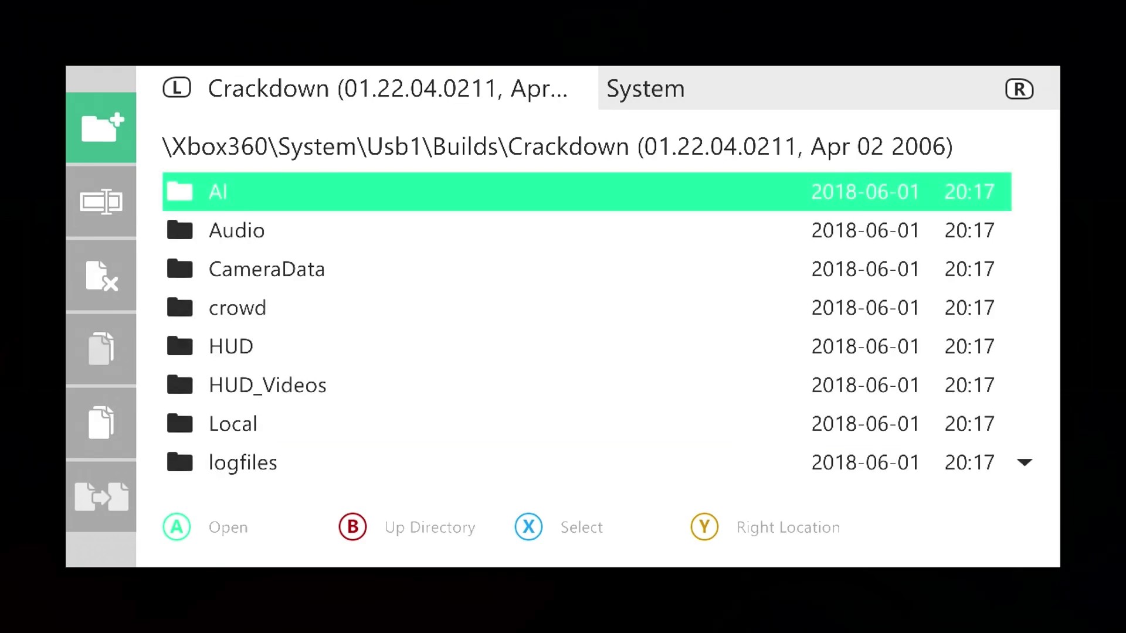
key(Page_Down)
key(Page_Down)
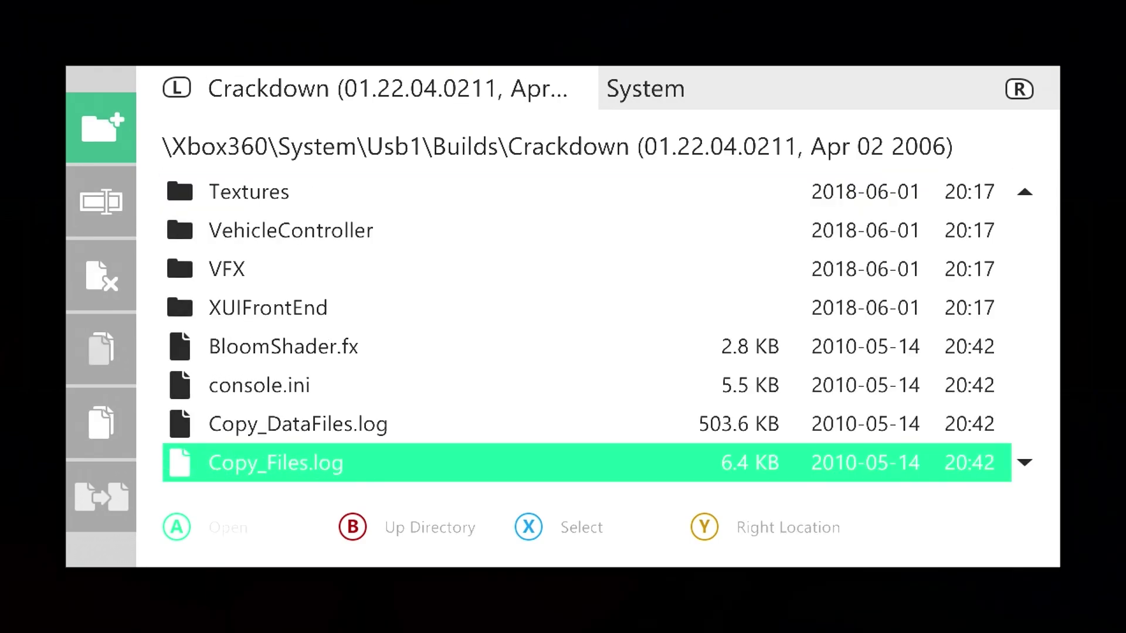
key(Down)
key(Down)
key(Up)
key(Up)
key(Down)
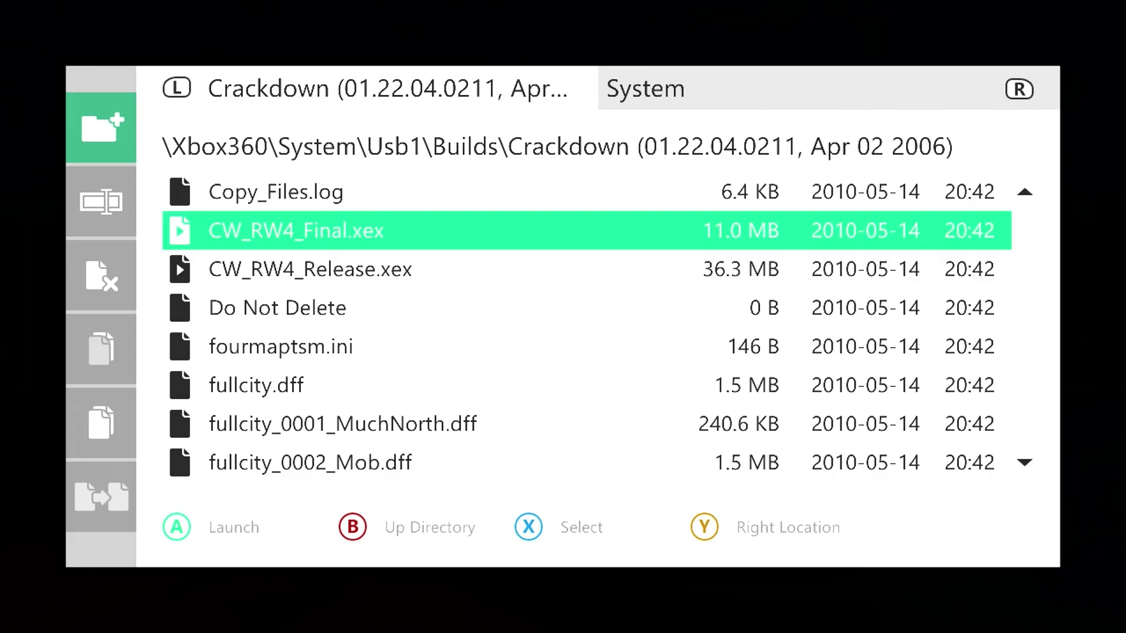
key(Down)
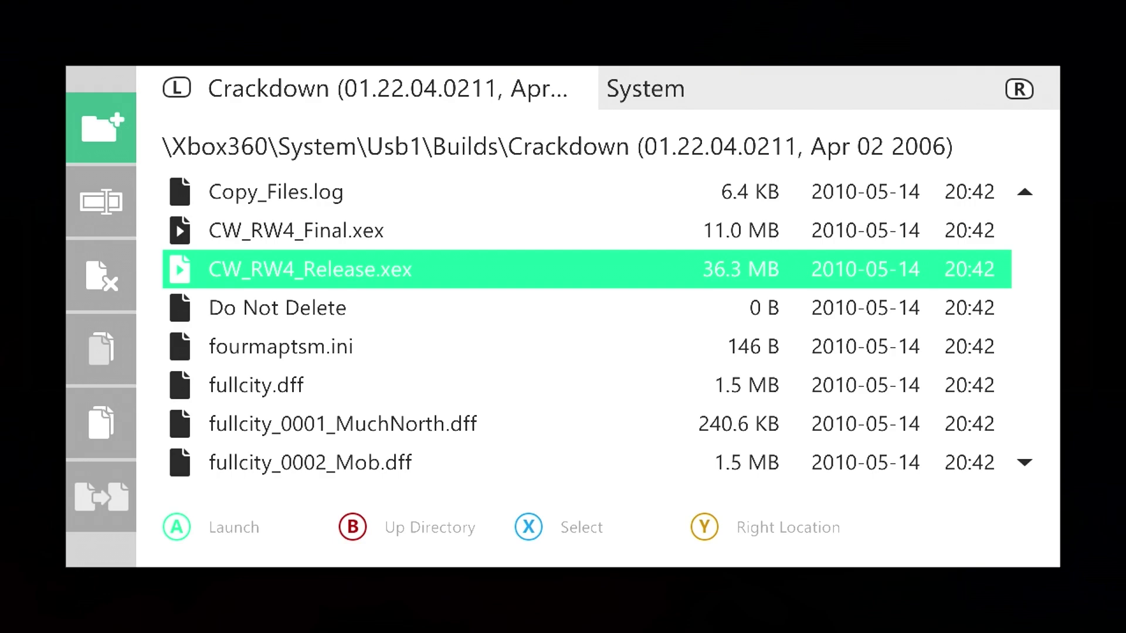
key(Up)
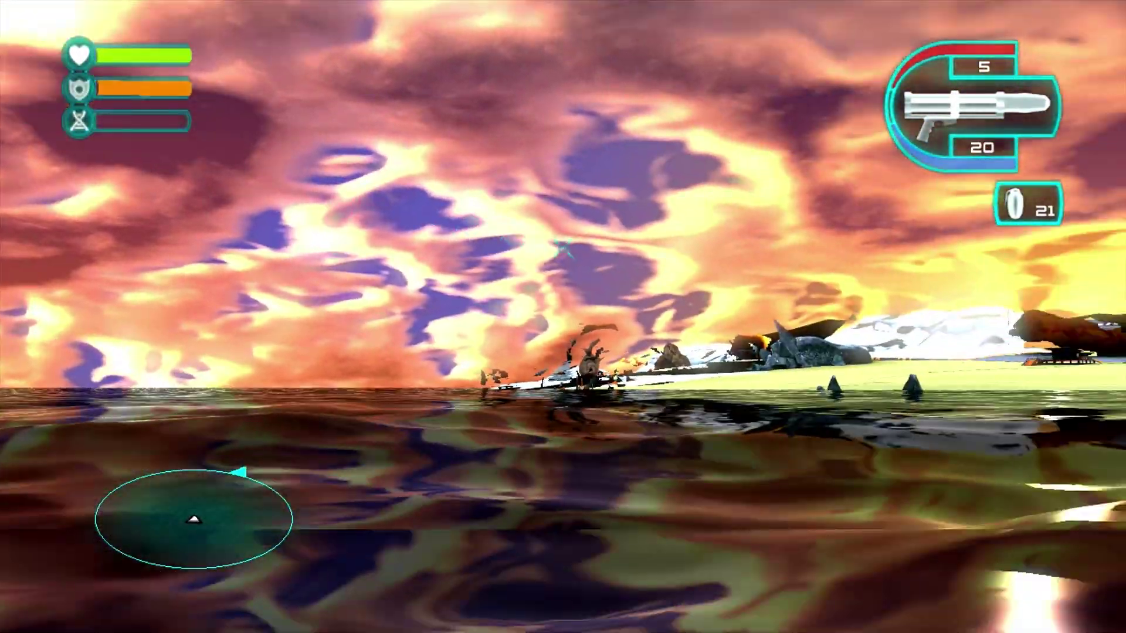
Move the character out of the water and run across the beach toward the raised building beside the pier
key(w)
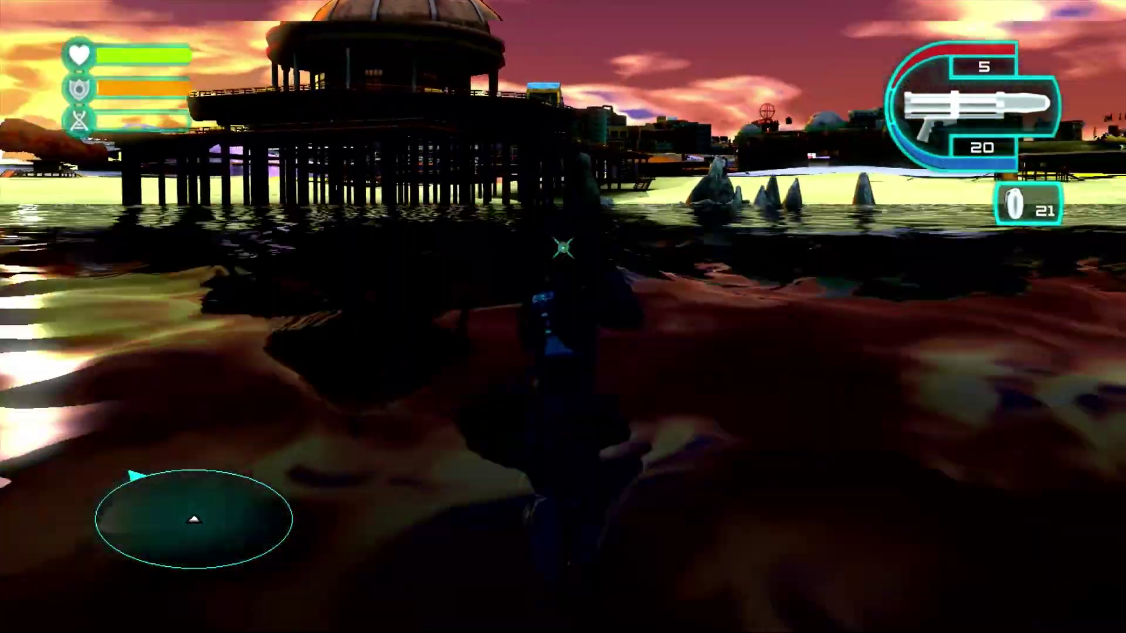
key(w)
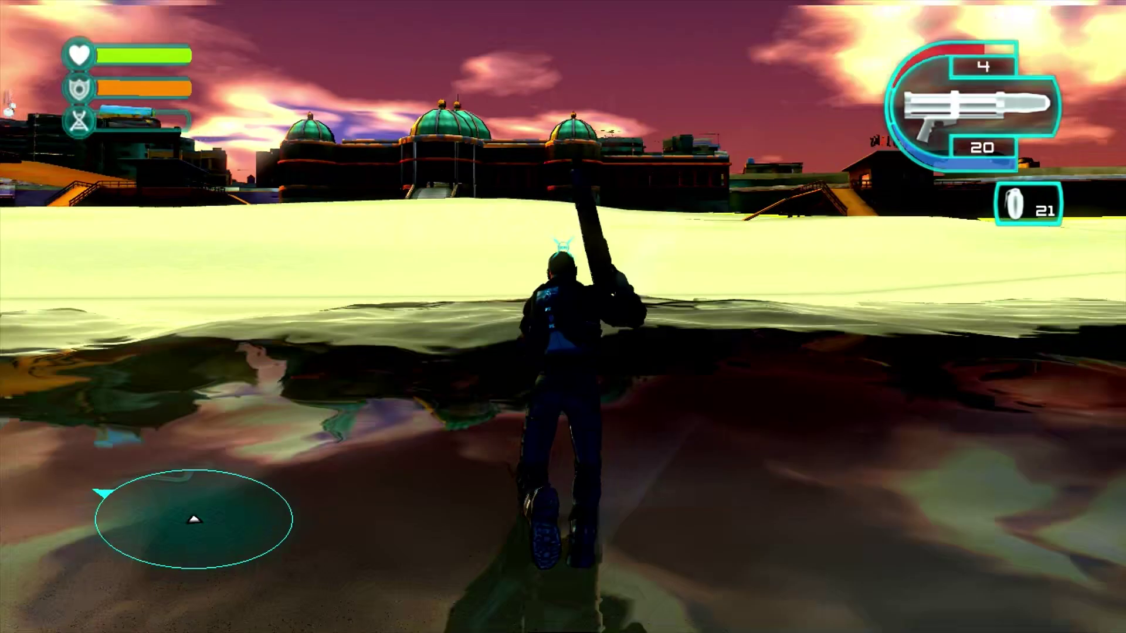
key(w)
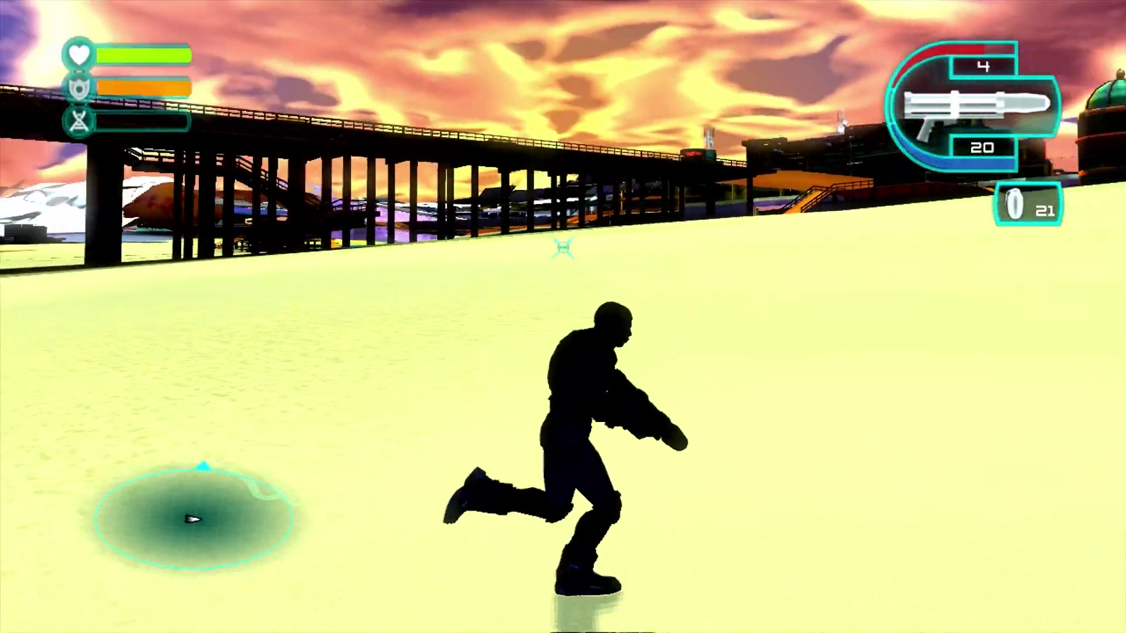
key(w)
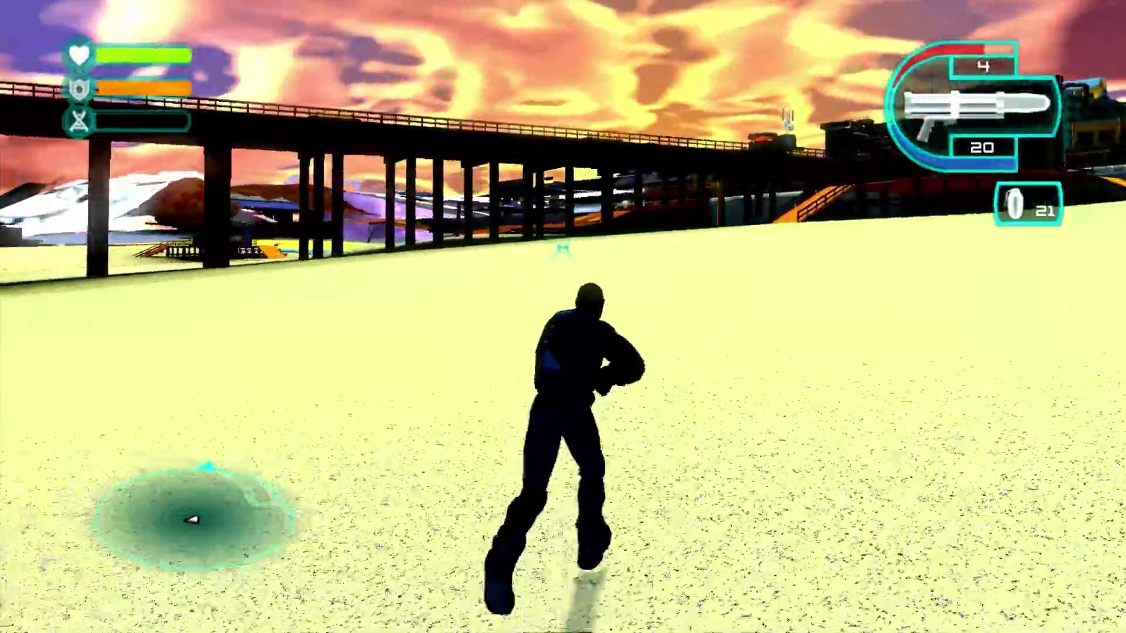
key(w)
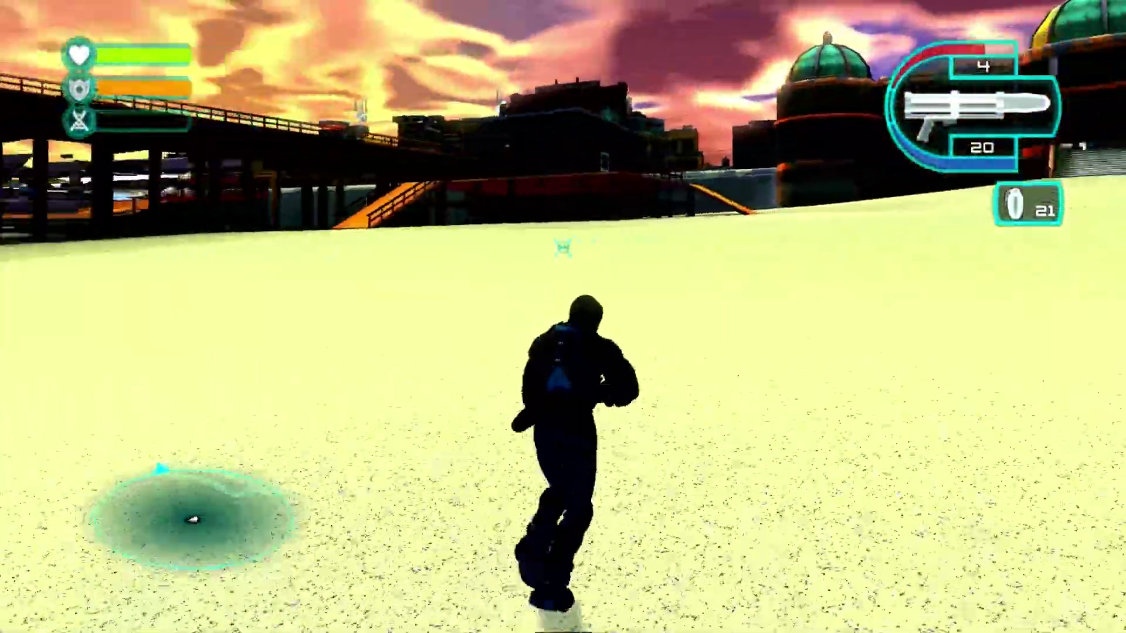
key(w)
key(w)
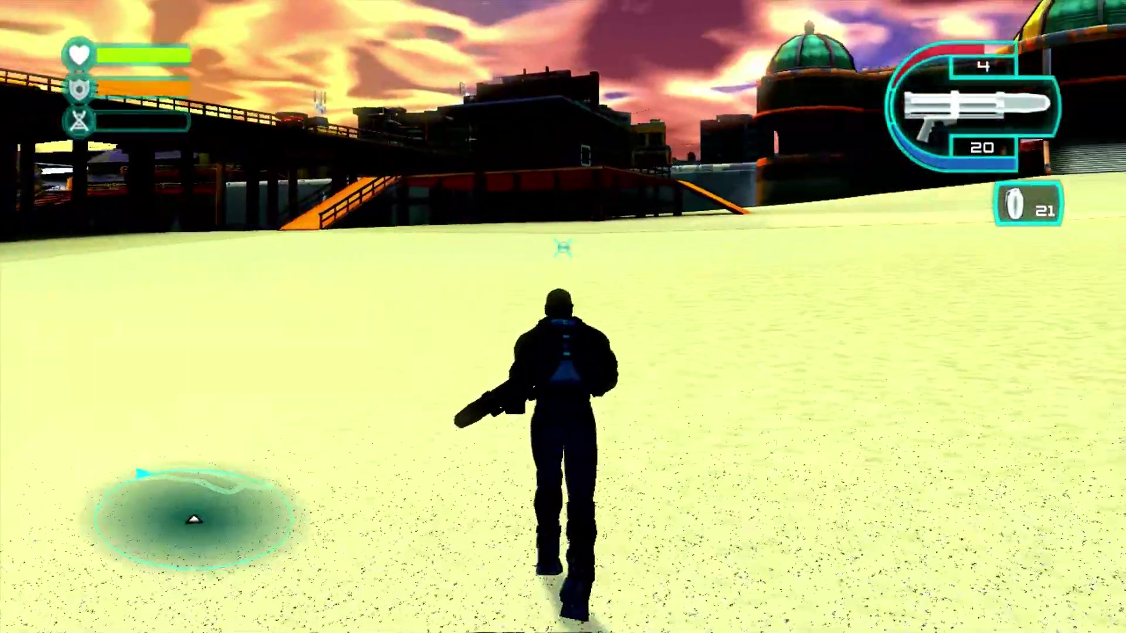
key(w)
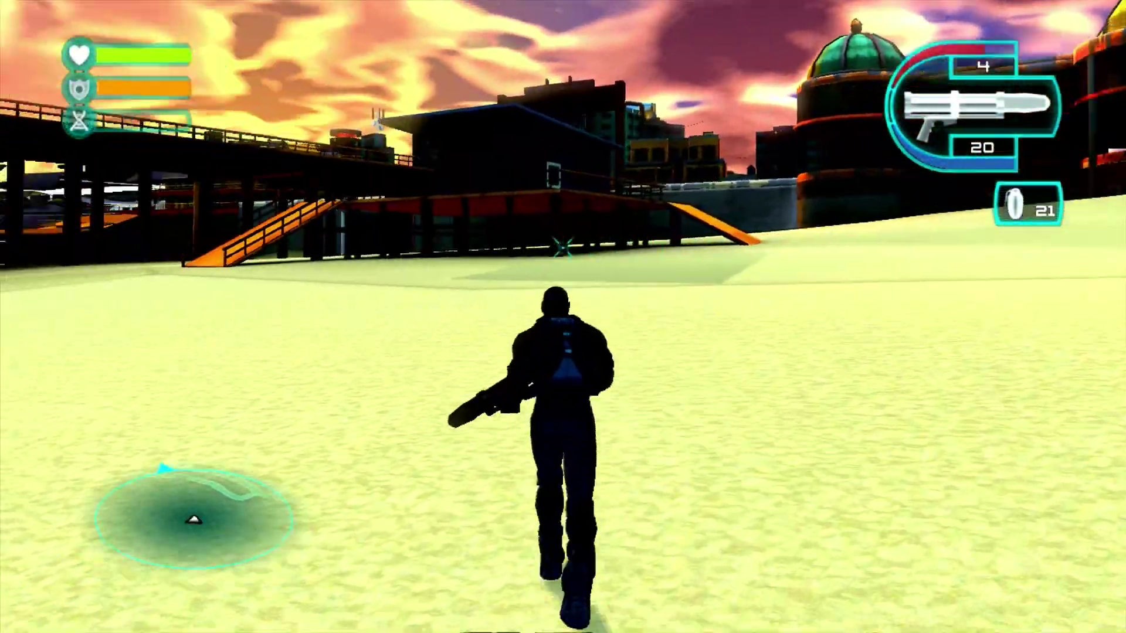
Pause the game and bring up the Xbox Guide over it to look through its Aurora Home, File Browser and Open Tray entries
key(Escape)
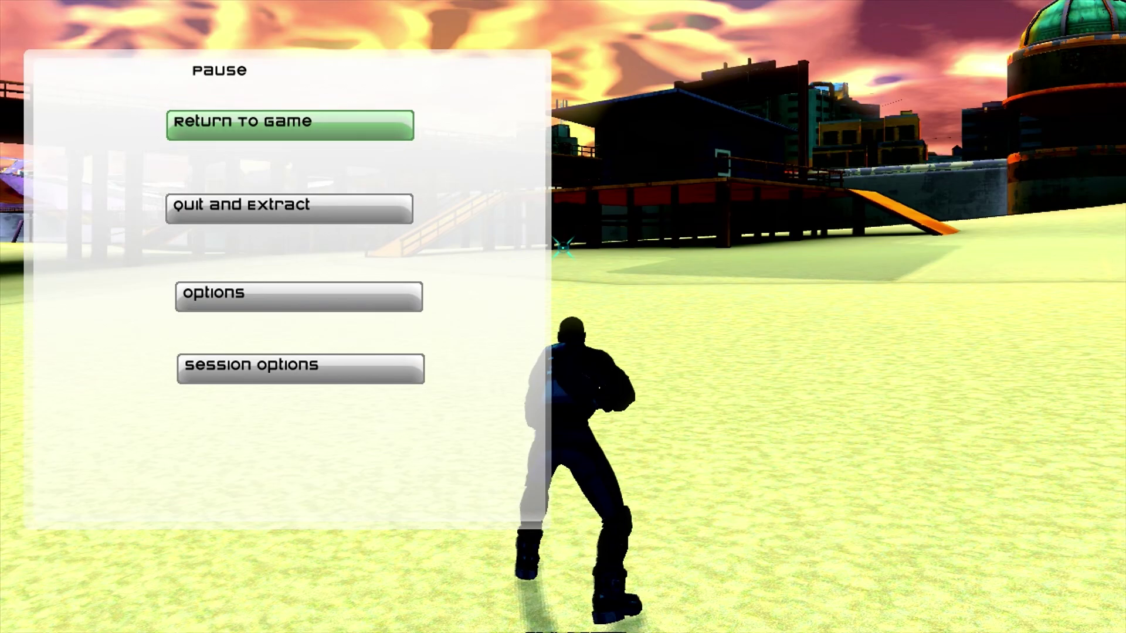
key(super)
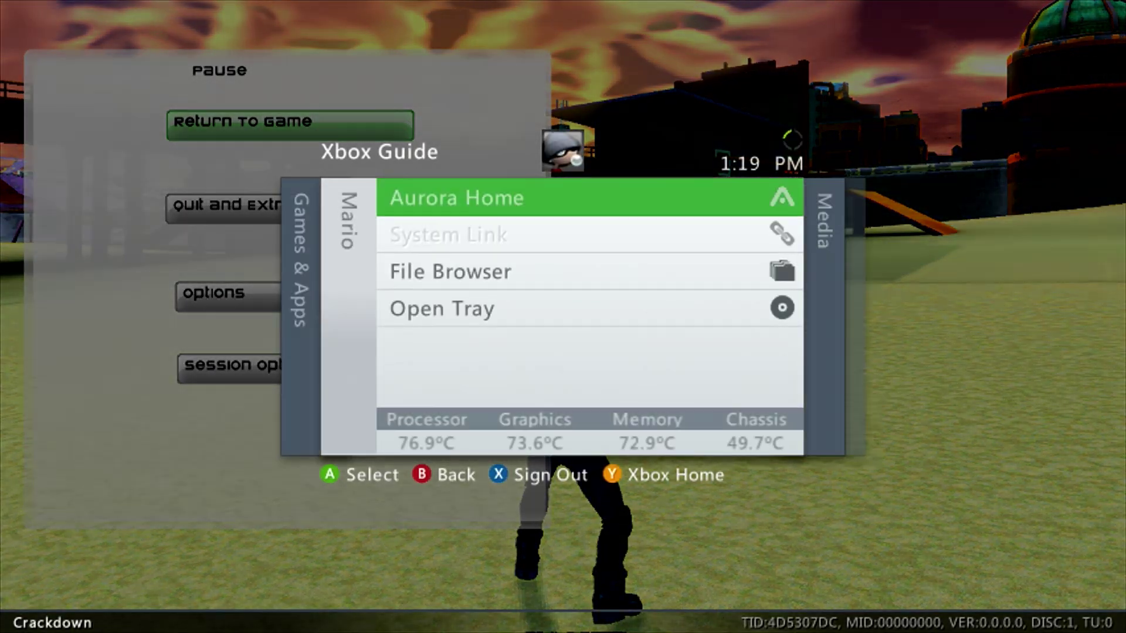
key(Escape)
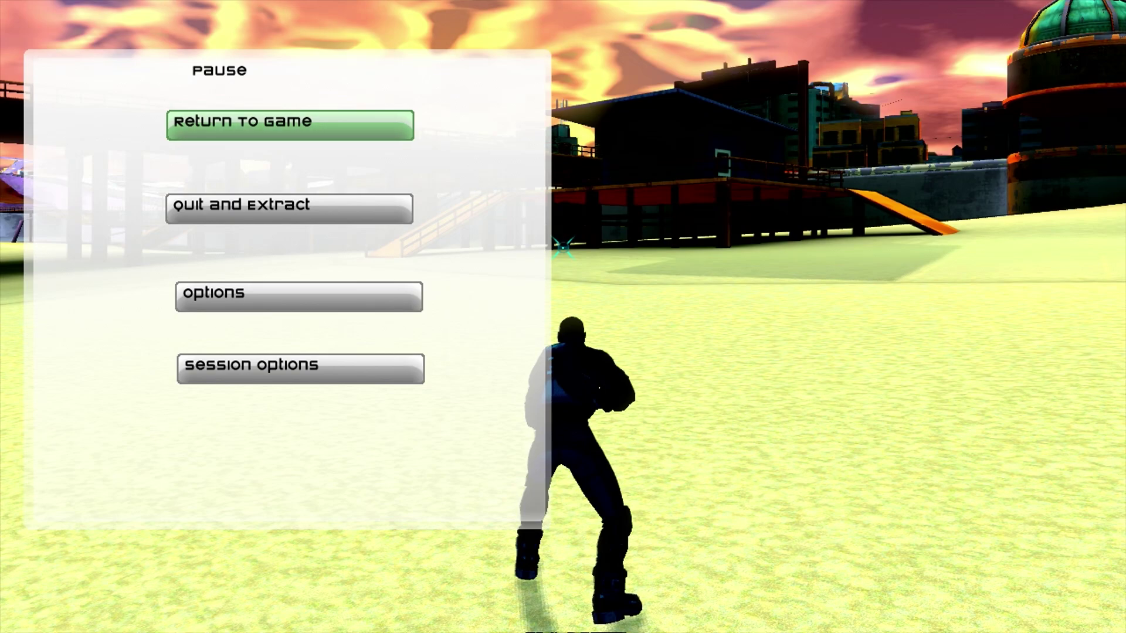
key(super)
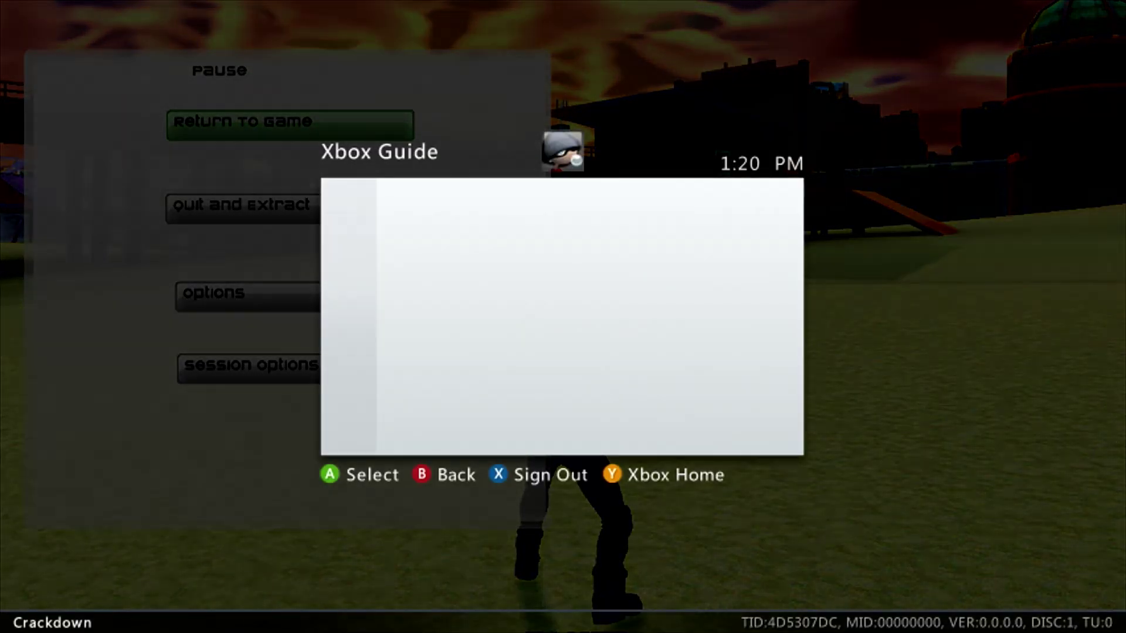
key(Down)
key(Down)
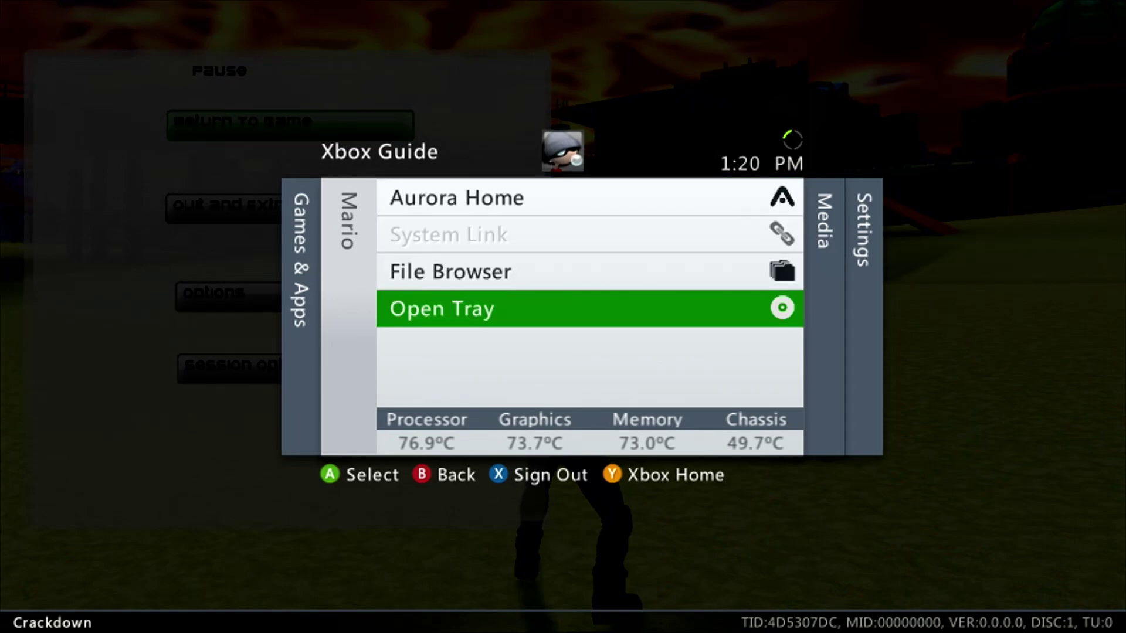
key(Up)
key(Up)
key(Up)
key(Escape)
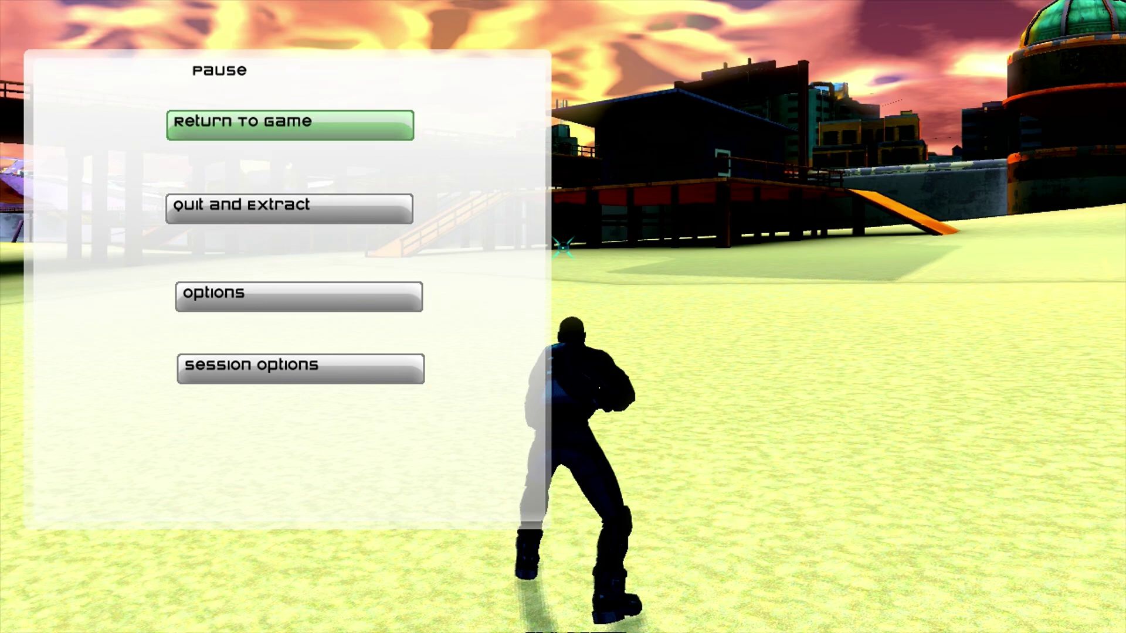
key(super)
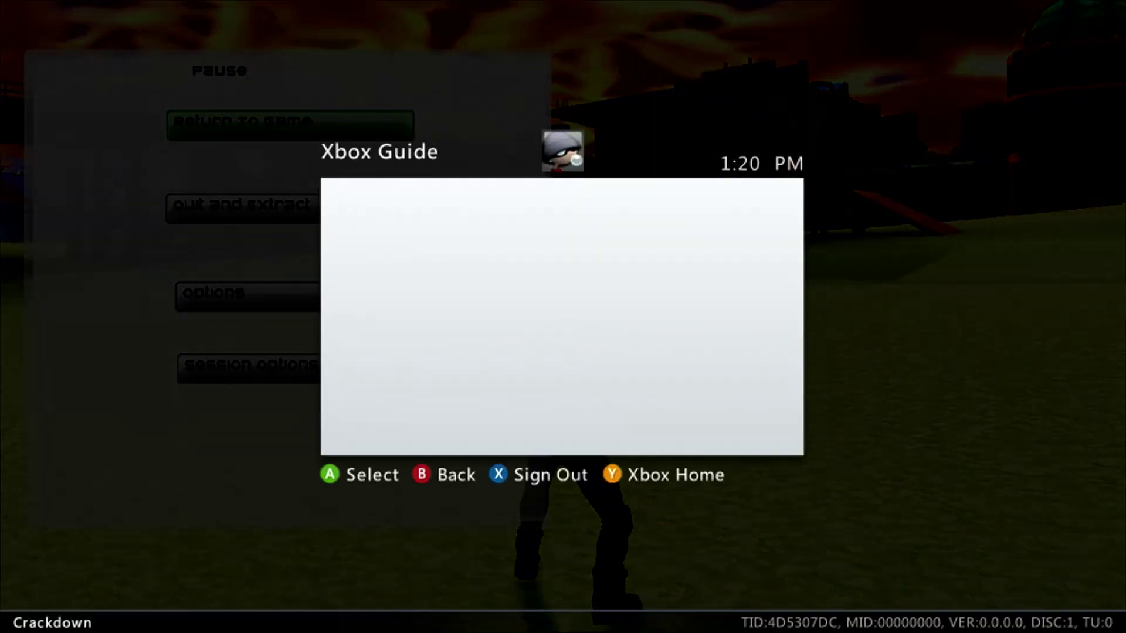